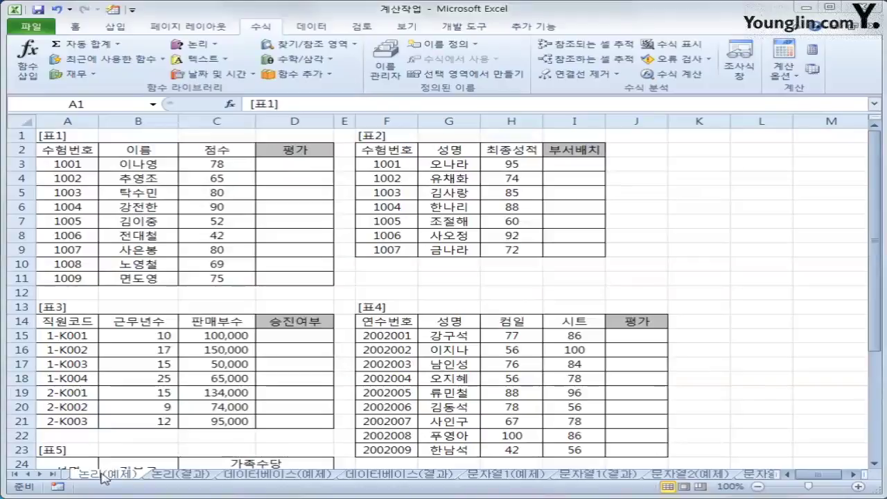
On the 논리(예제) sheet, insert an IF function in D3 of [표1] with the logical test C3>=70
left_click(103, 475)
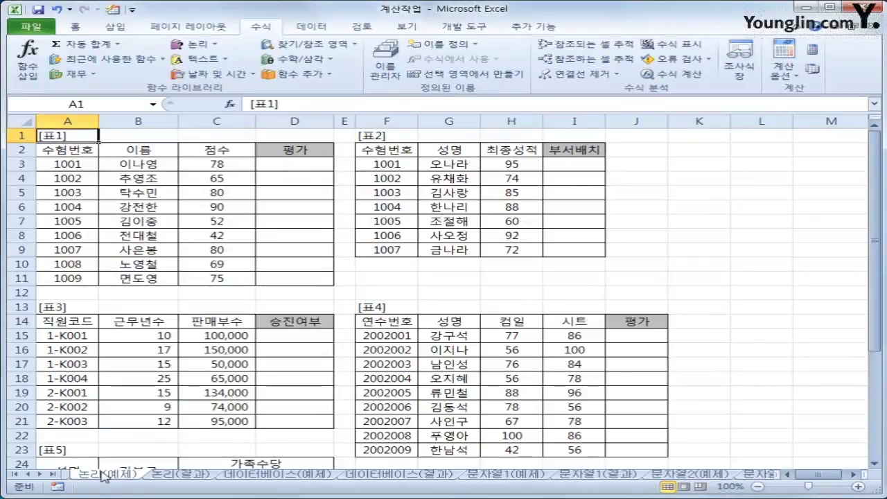
left_click(206, 166)
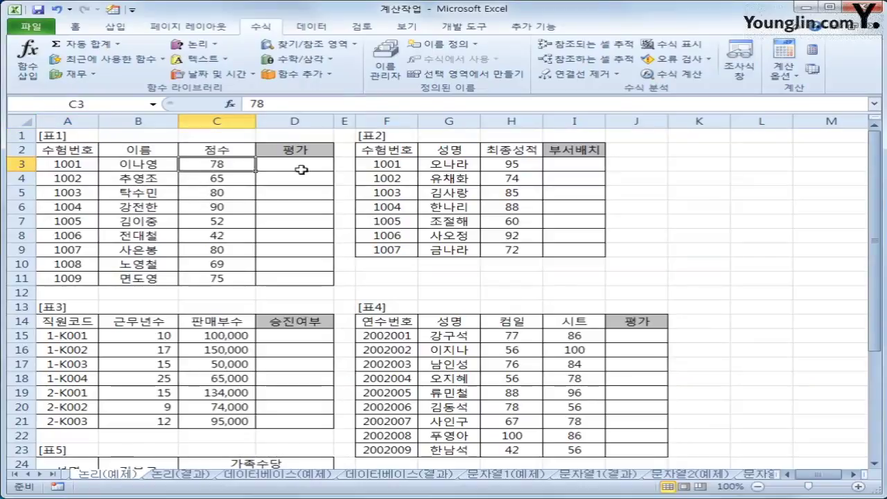
left_click(303, 170)
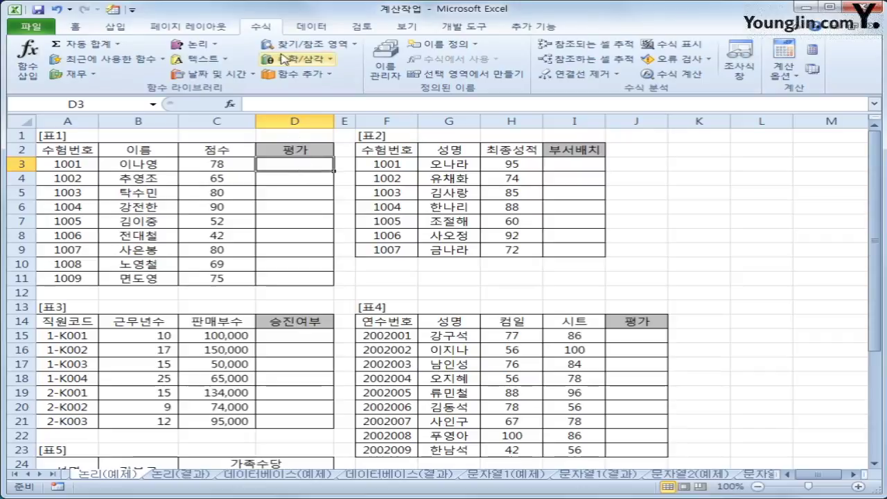
left_click(208, 44)
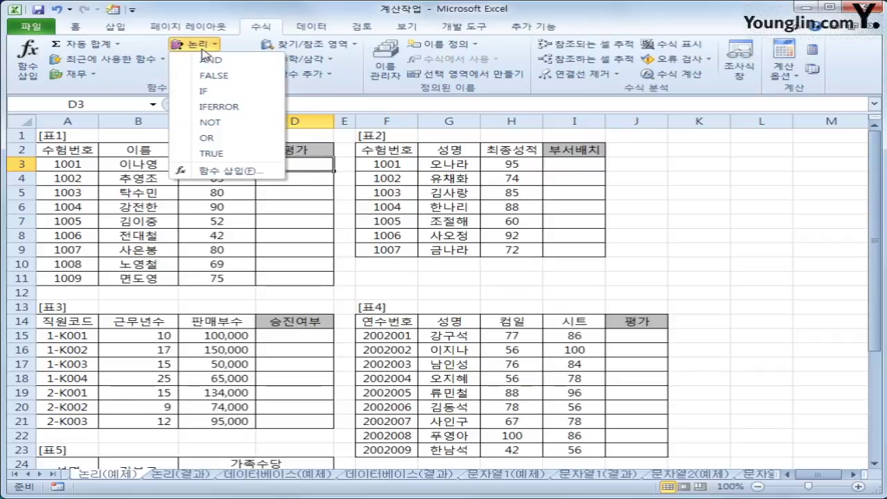
left_click(228, 96)
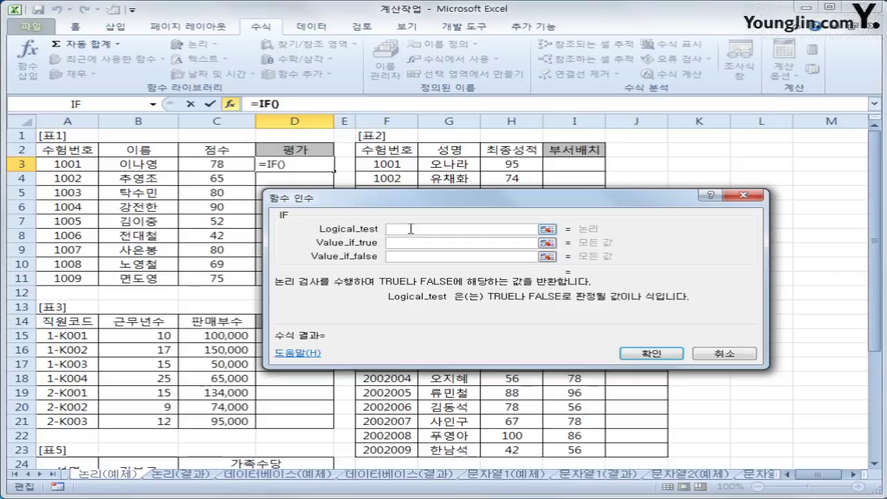
left_click(223, 162)
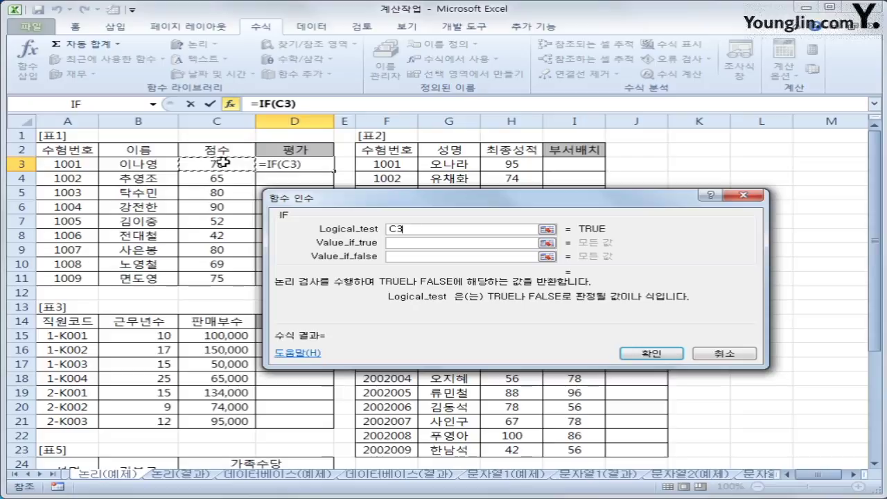
type(">=70")
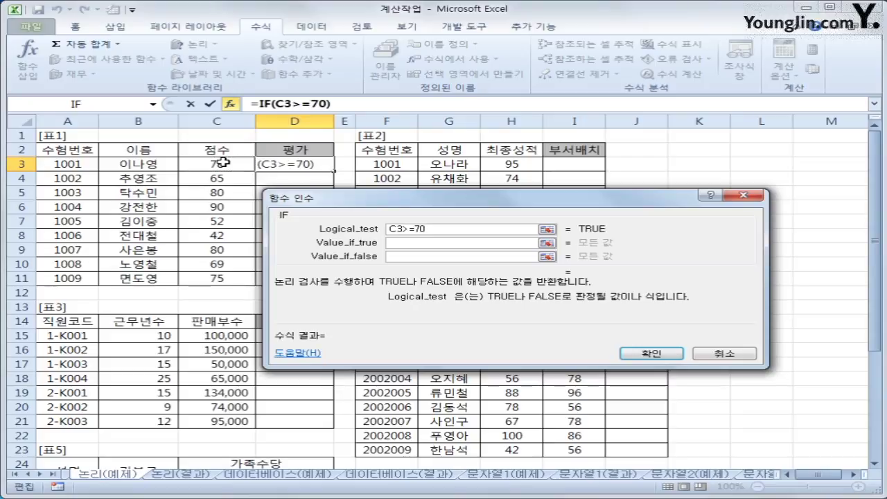
Make the IF function return "합격" if true and "불합격" if false, and fill the formula down to D11
left_click(400, 241)
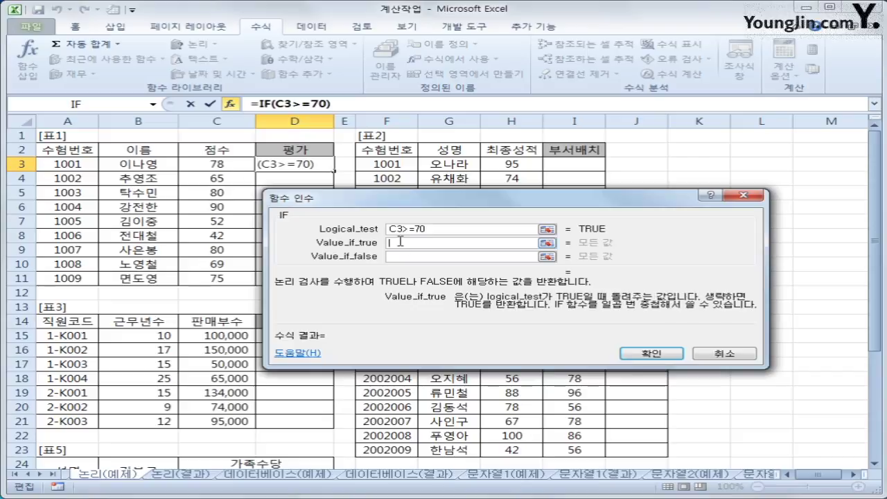
type("합격")
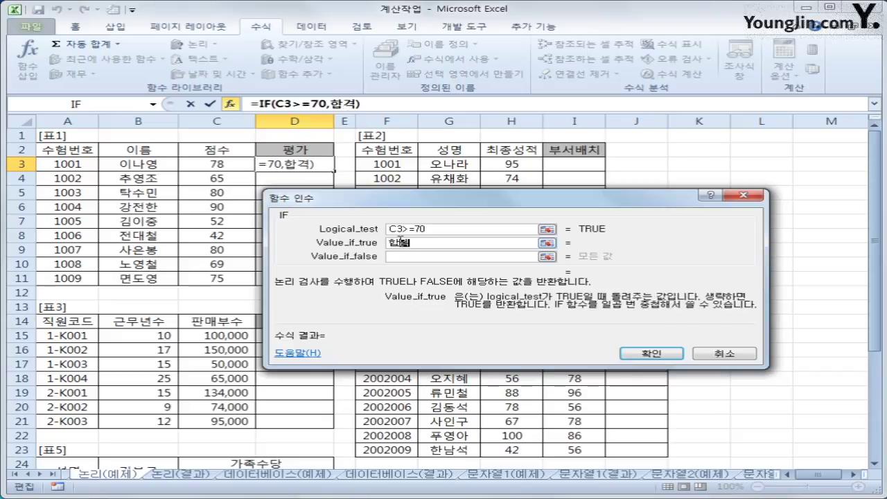
key("Tab")
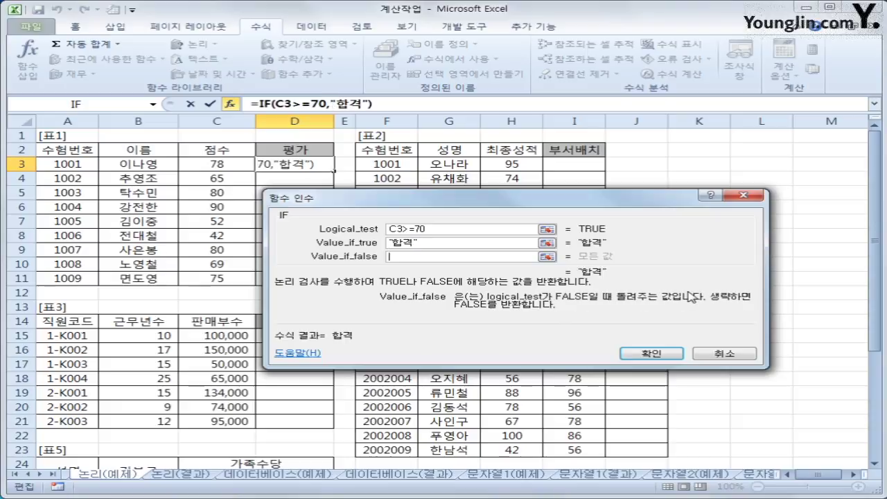
type("불합격")
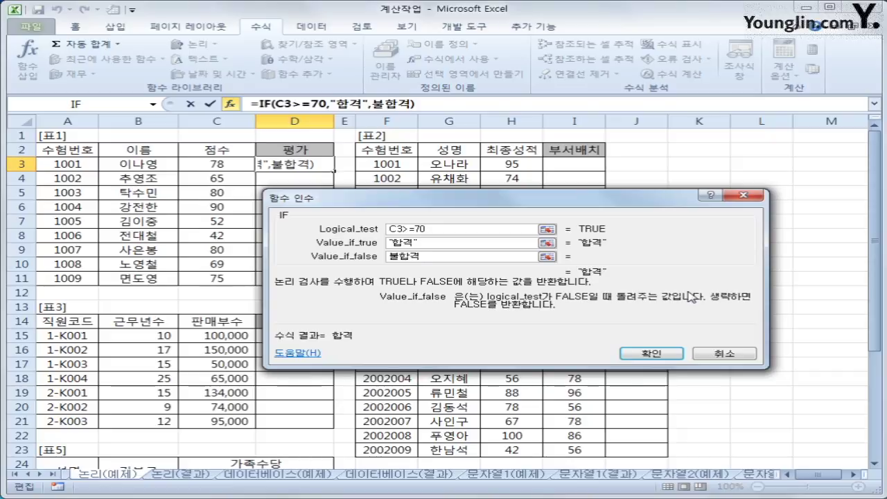
key("Tab")
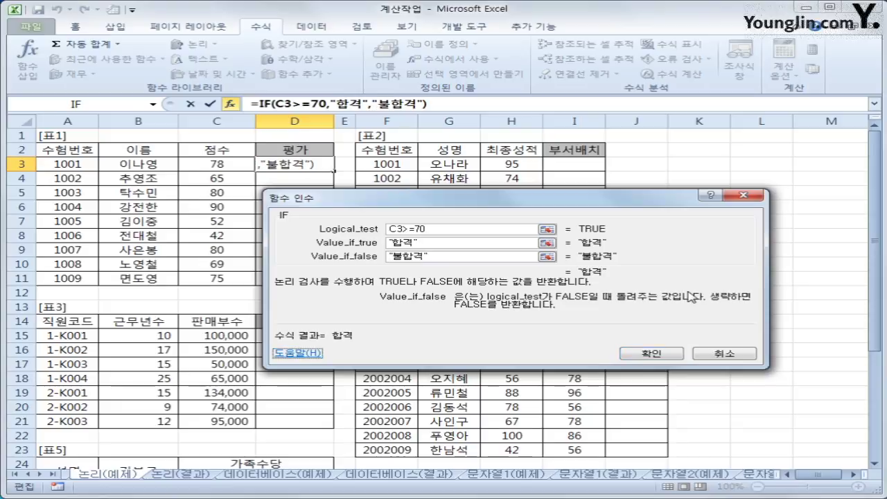
left_click(647, 353)
double_click(333, 170)
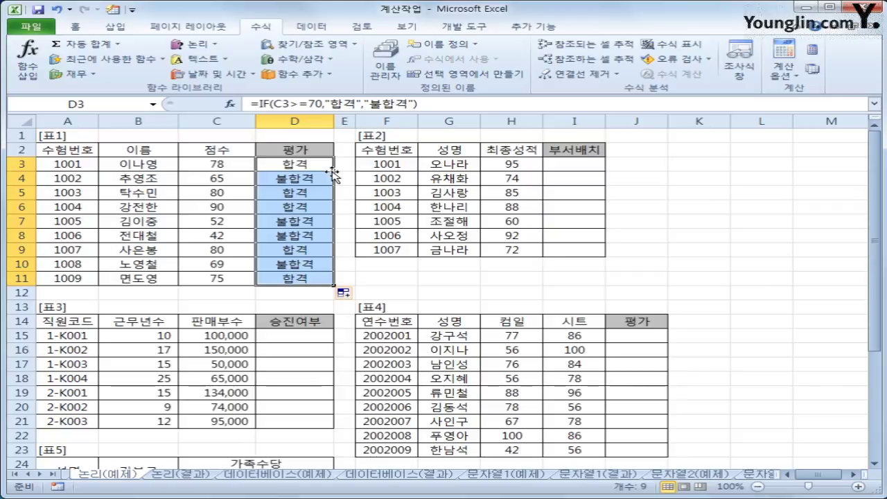
Insert an IF function in I3 of [표2] that tests H3>=90 and returns "기획부" if true
left_click(563, 165)
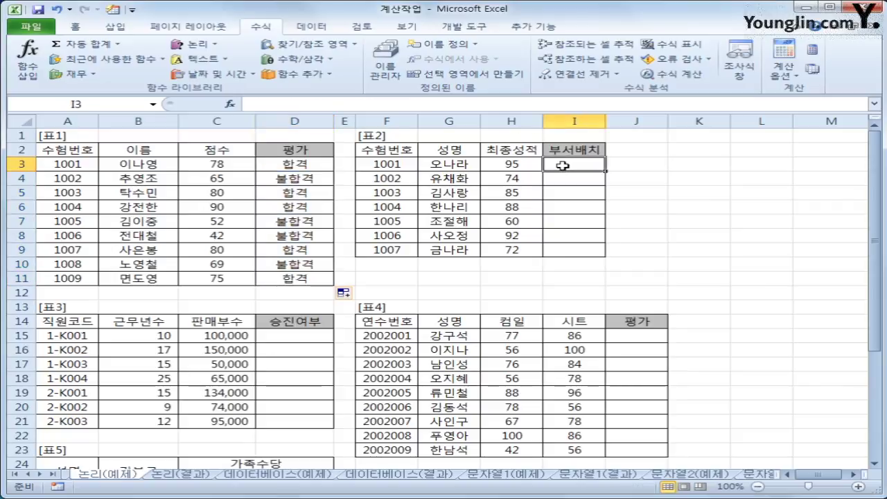
left_click(527, 165)
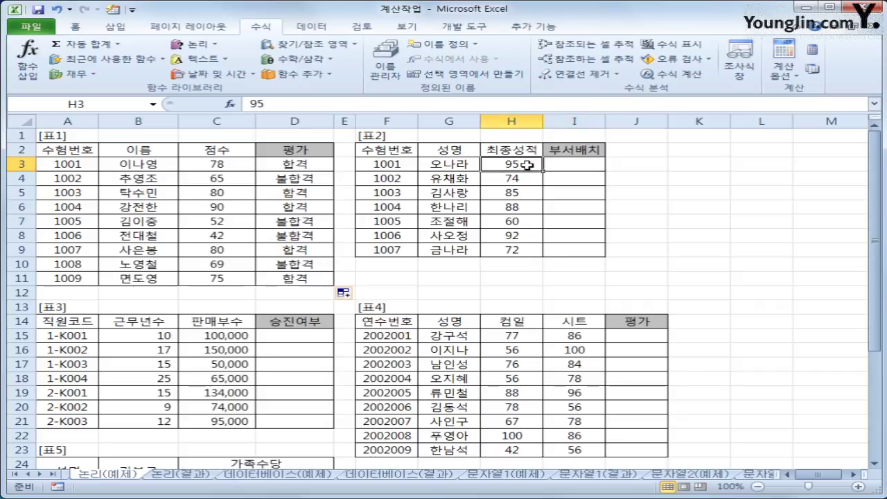
left_click(562, 164)
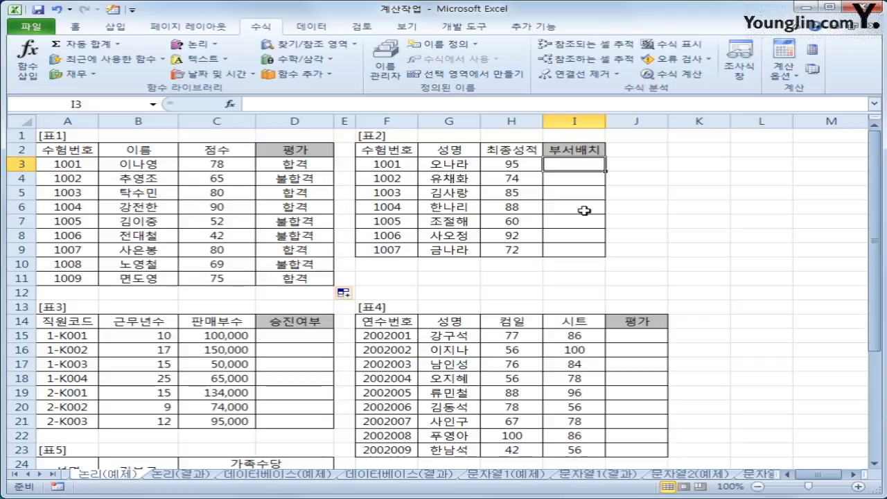
left_click(197, 45)
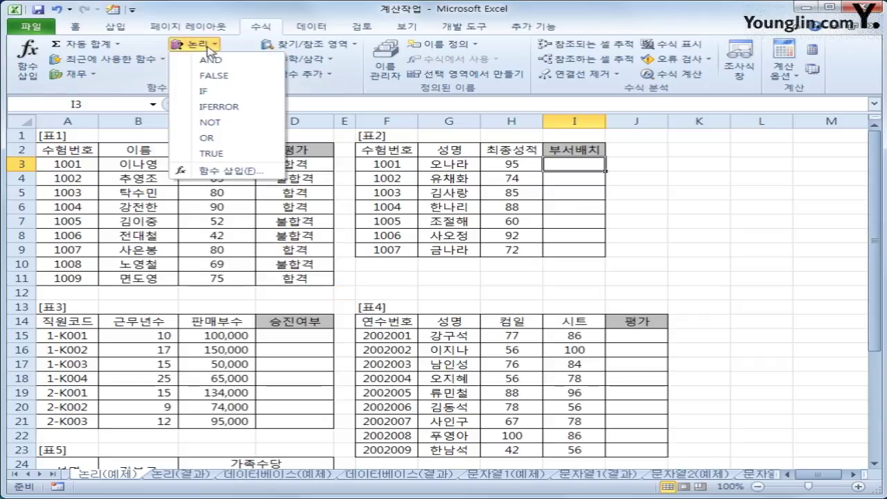
left_click(231, 96)
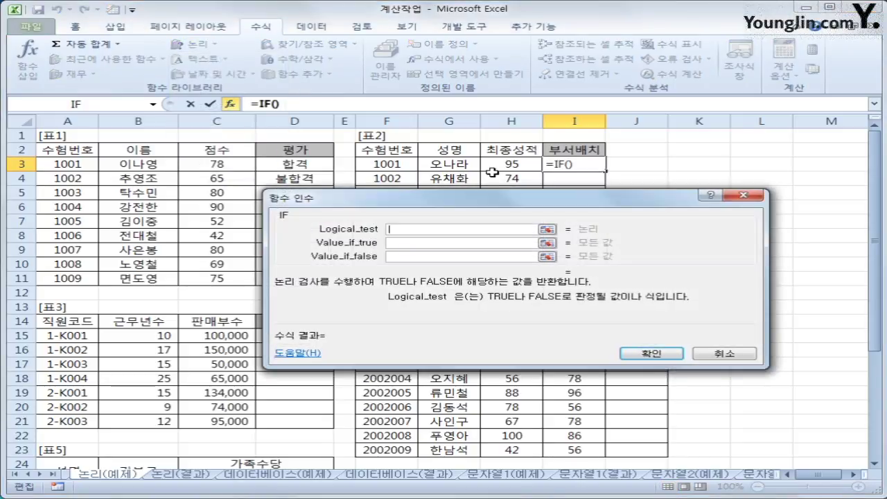
left_click(495, 167)
type(">=90")
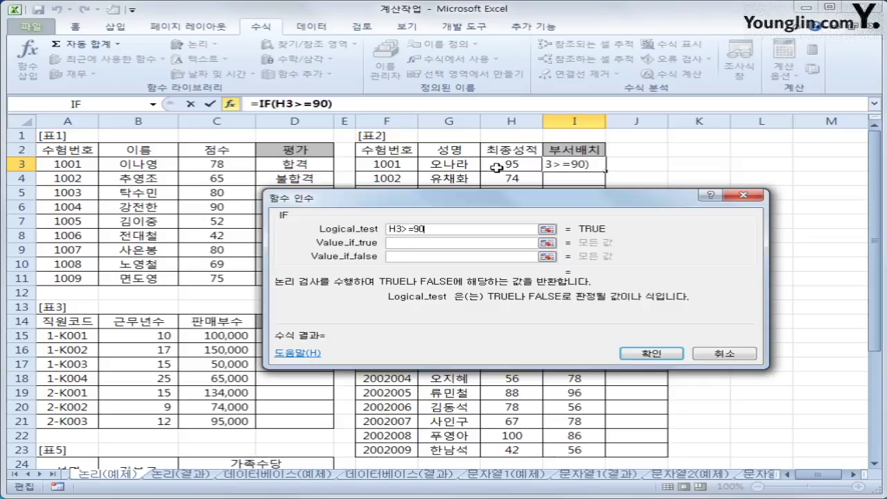
key("Tab")
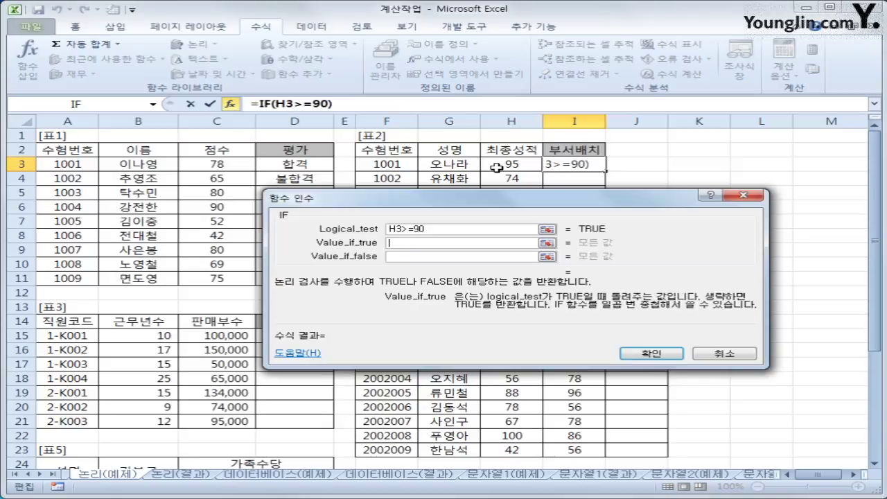
type("기획부")
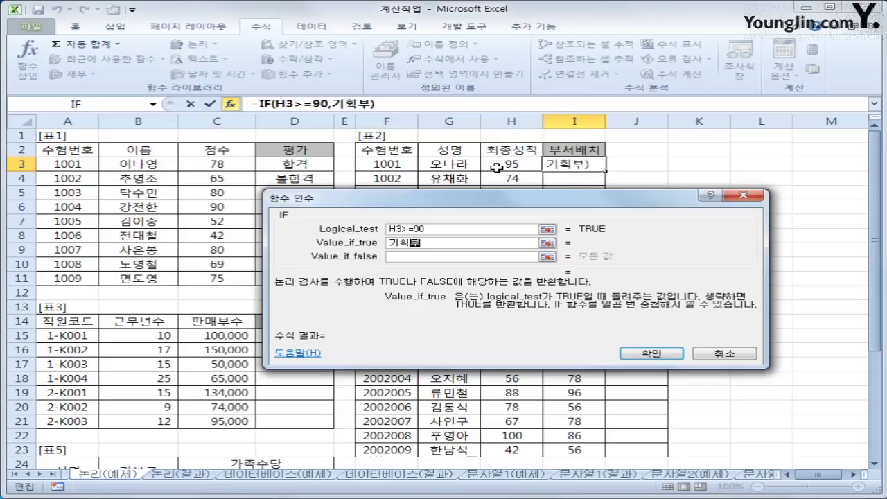
key("Tab")
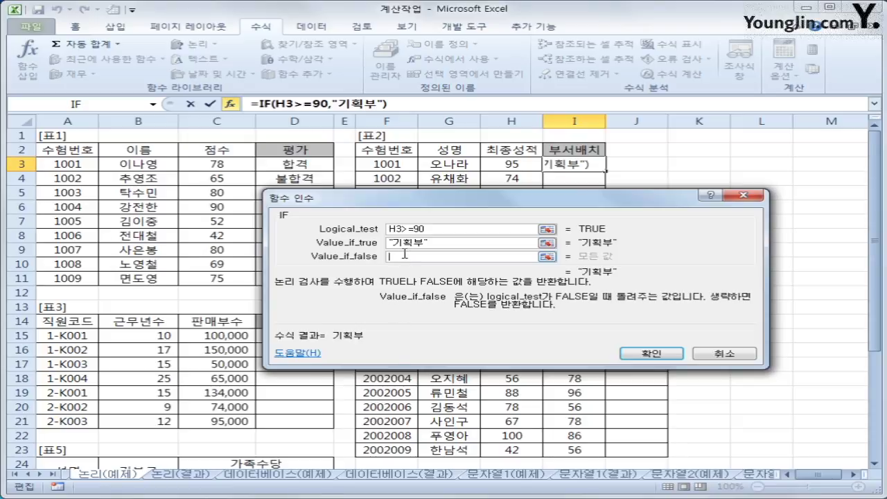
Nest a second IF as the false value, testing H3>=80 and returning "총무부" if true and "영업부" if false
left_click(95, 105)
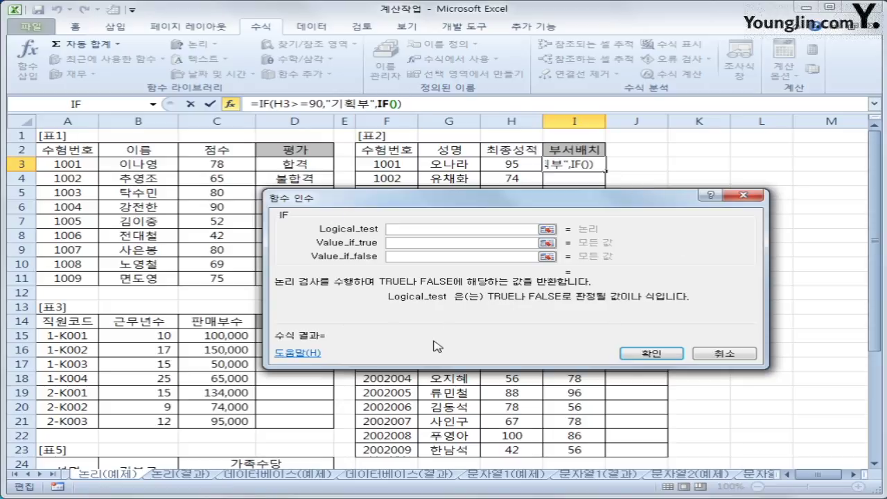
left_click(509, 167)
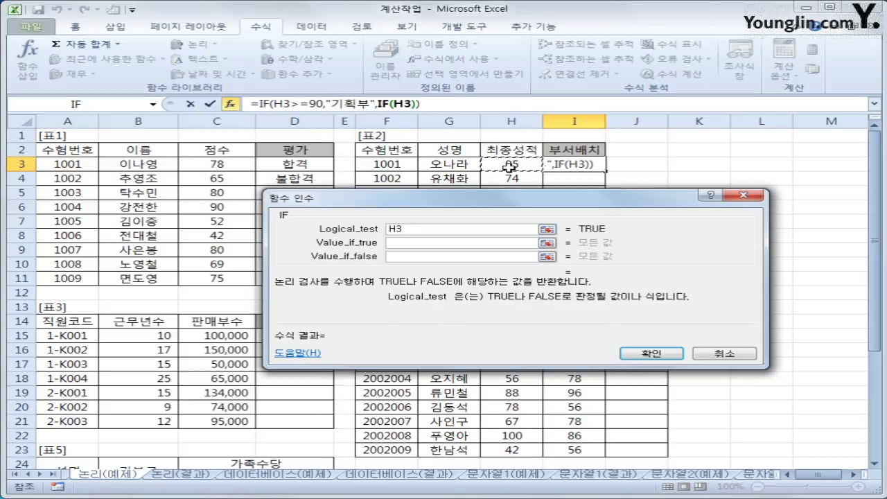
type(">=80")
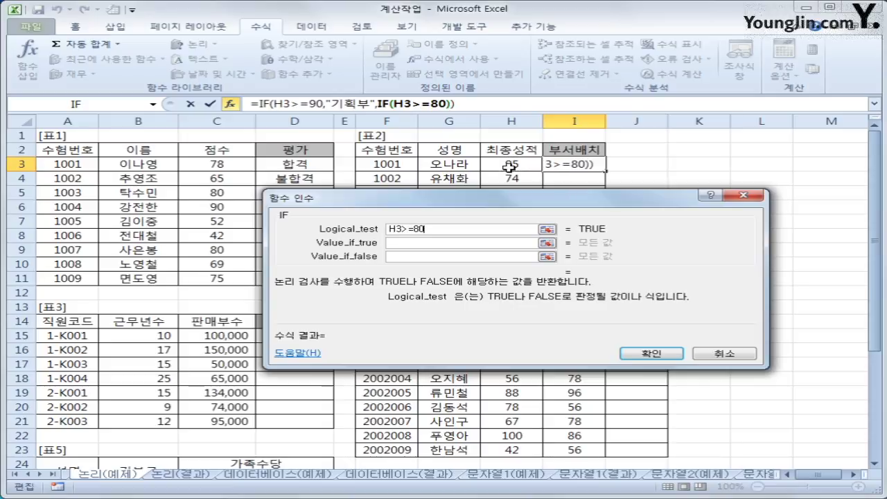
key("Tab")
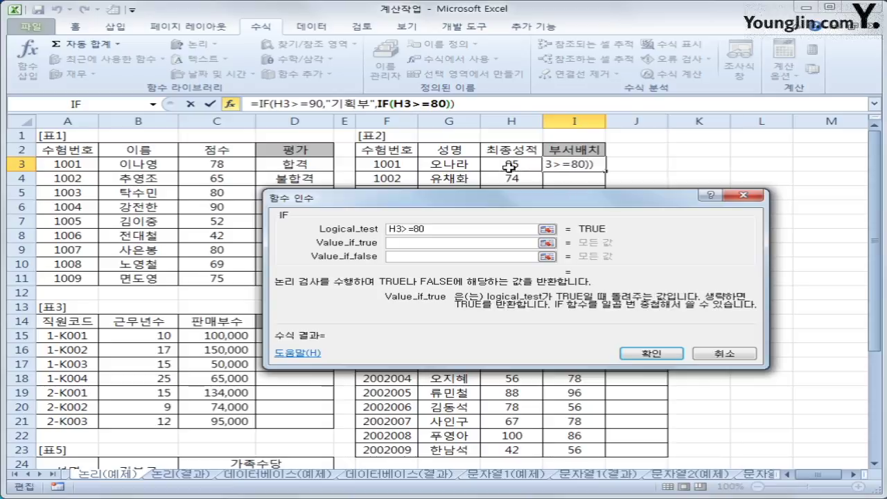
type("총무부")
key("Tab")
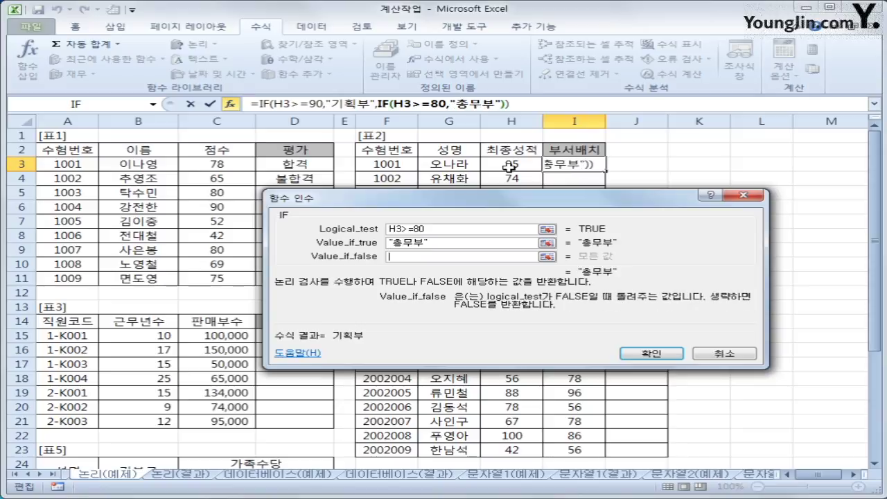
type("영업부")
key("Tab")
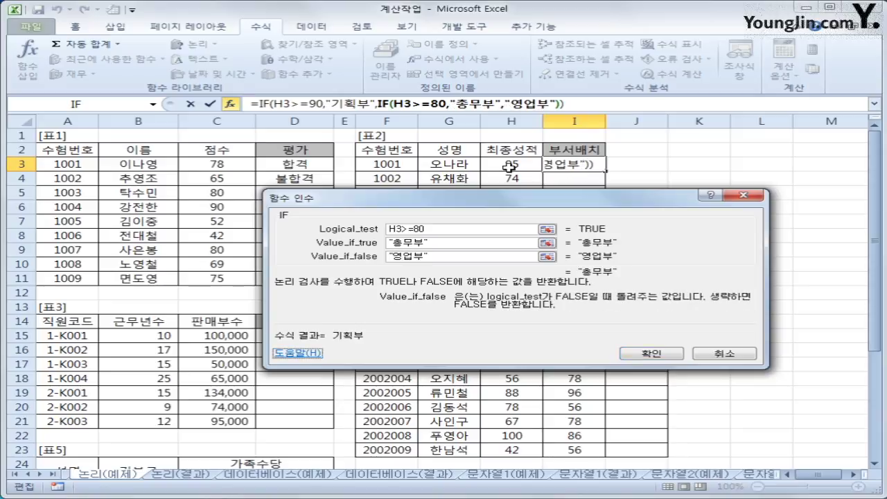
left_click(652, 353)
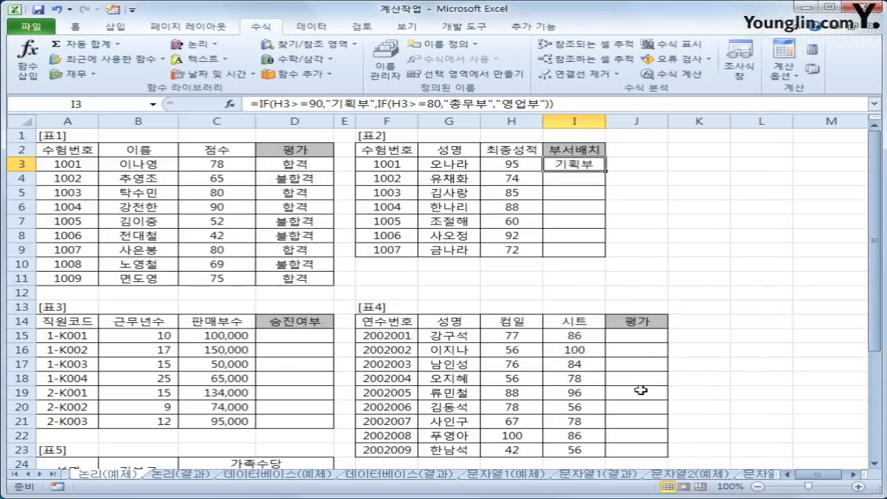
Fill the I3 formula down to I9 and clear the contents of I3:I9
double_click(605, 171)
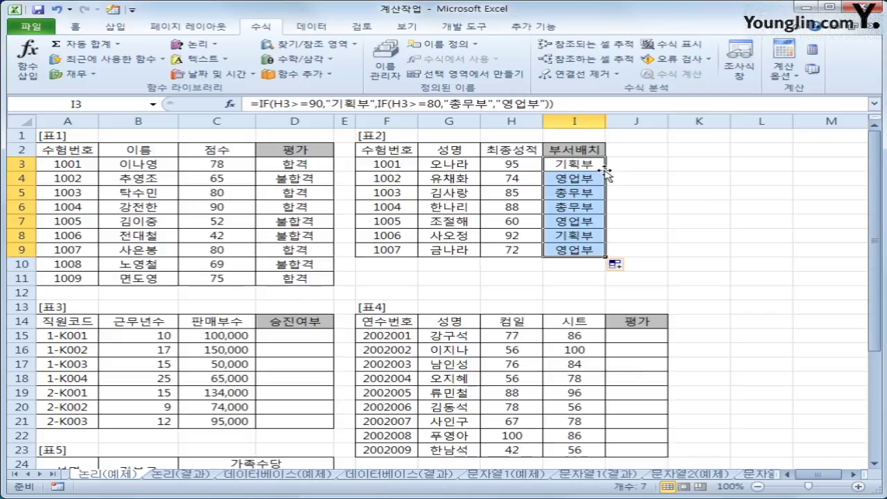
key("Delete")
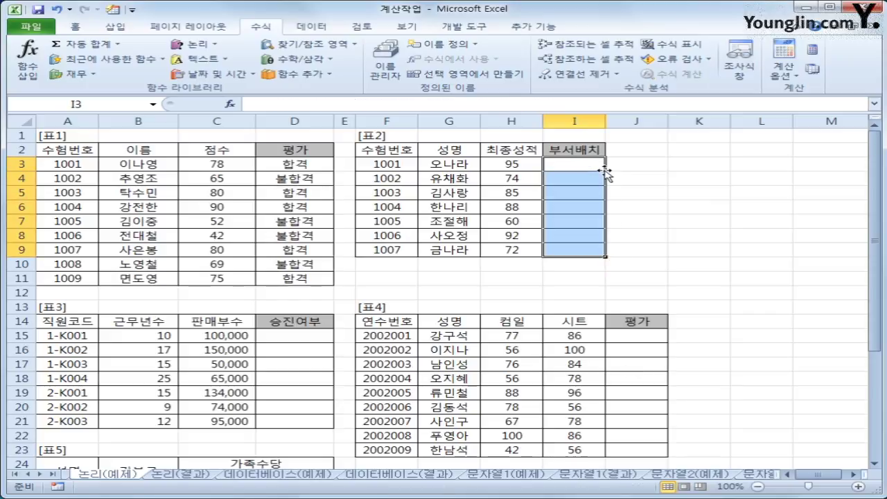
Insert an IF function in I3 of [표2] testing H3>=90, and enter 기획부 as the value if true
left_click(590, 168)
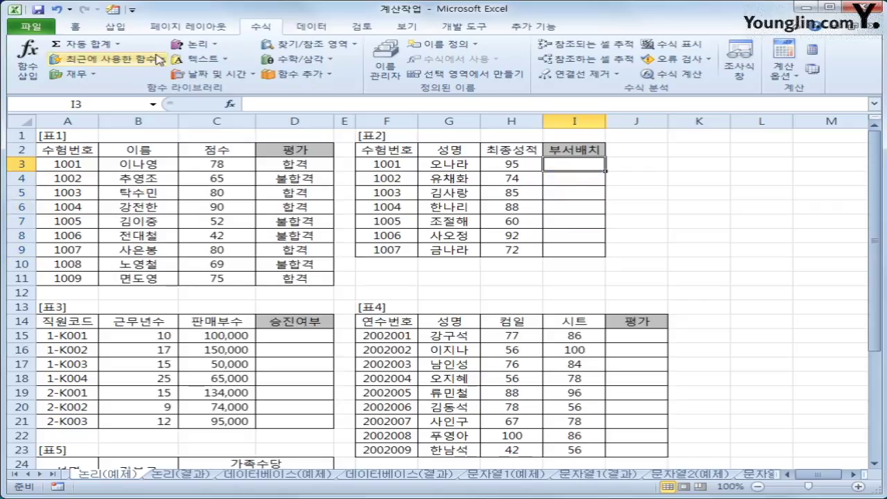
left_click(194, 44)
left_click(200, 90)
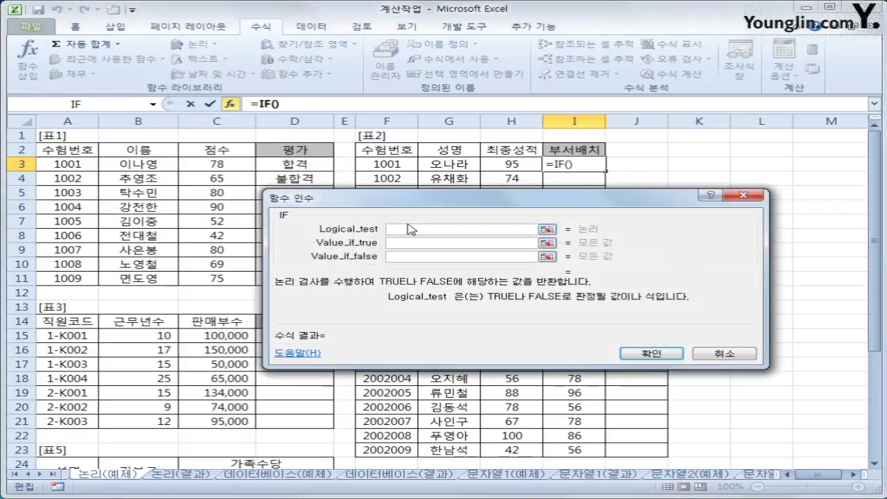
left_click(511, 165)
type(">=90")
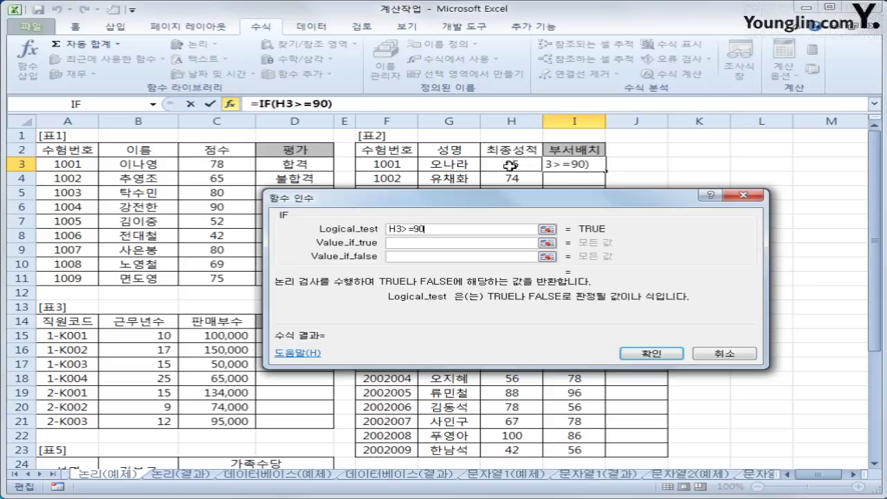
key("Tab")
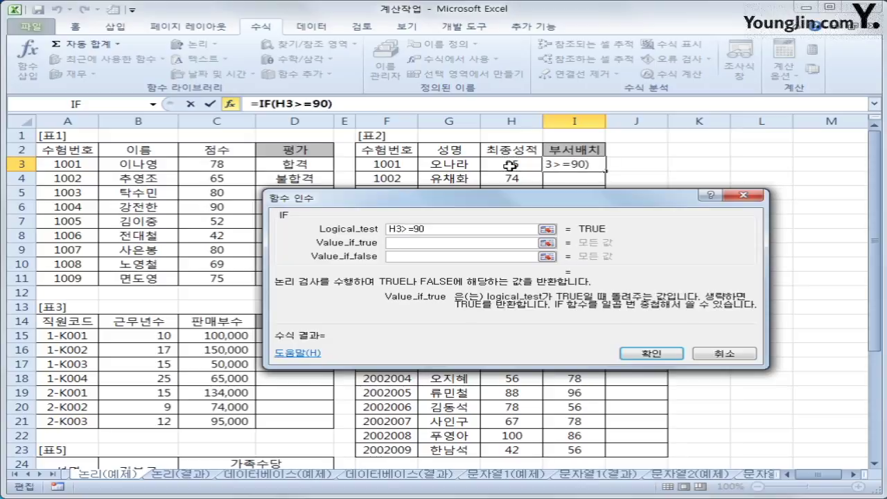
type("기획부")
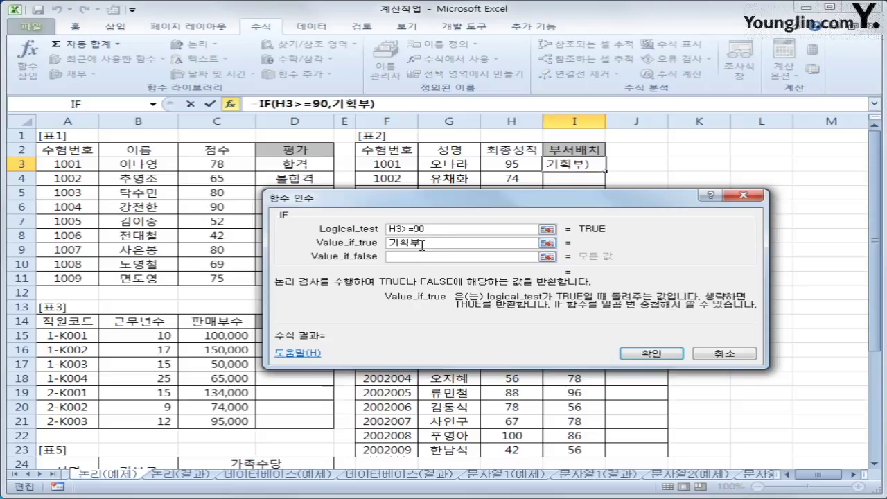
Try nesting a second IF directly after 기획부 in the true value, testing H3>=80 and returning "총무부" if true and "영업부" if false
left_click(76, 104)
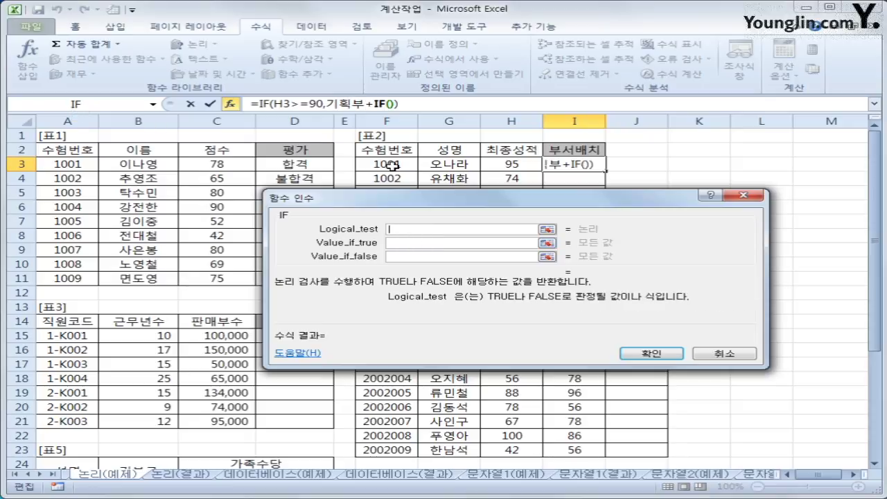
left_click(493, 164)
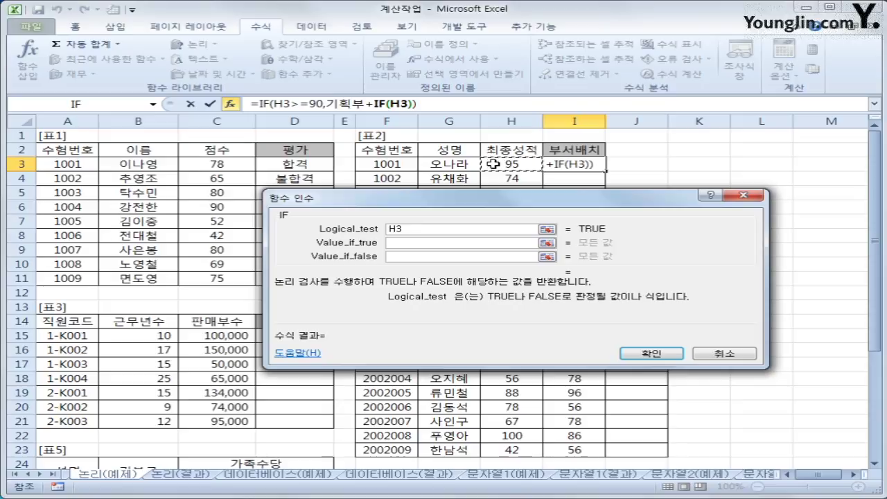
type(">=")
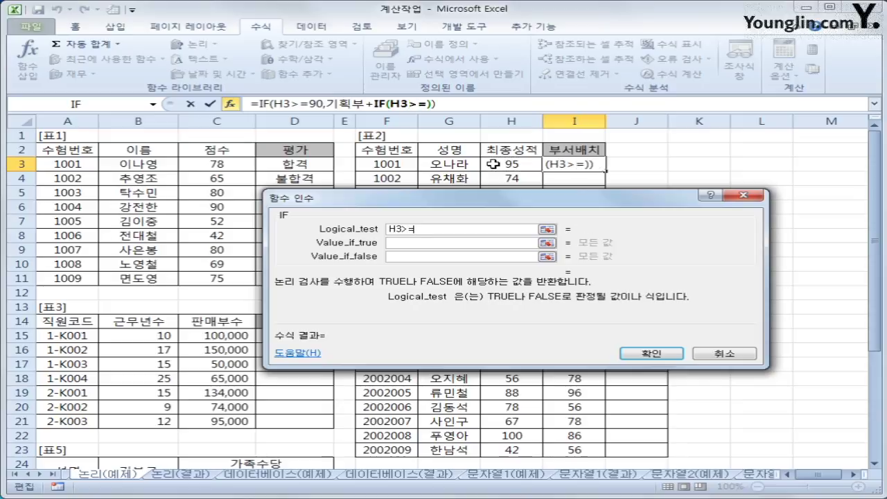
type("80")
key("Tab")
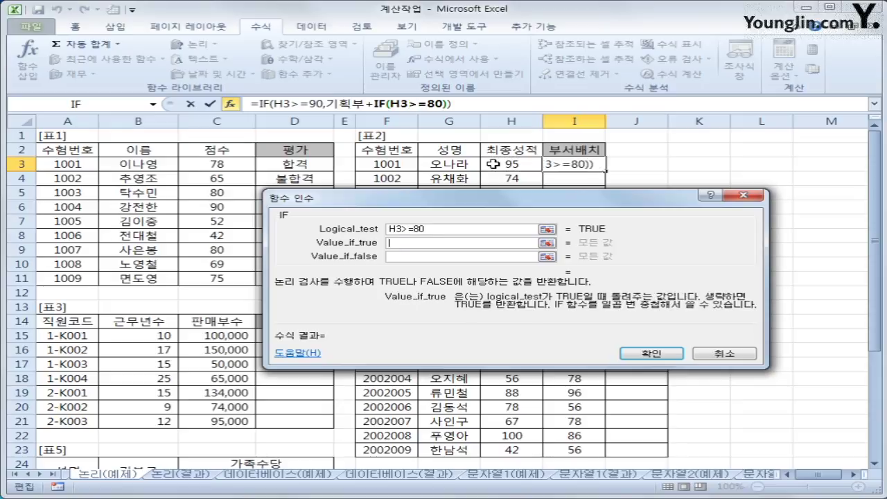
type("총무부")
key("Tab")
type("영업")
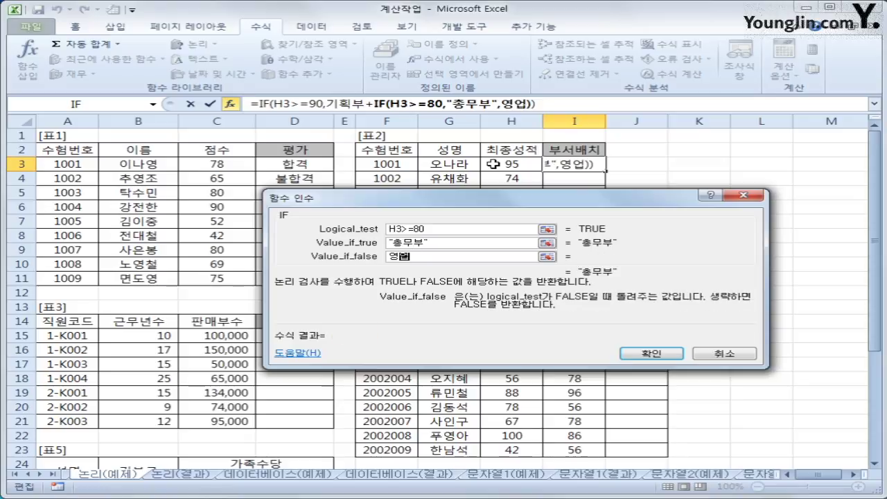
type("부")
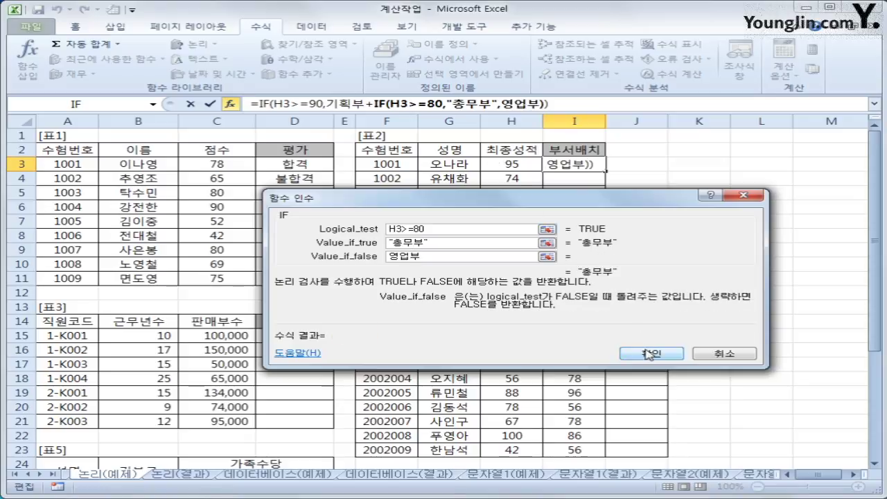
left_click(648, 354)
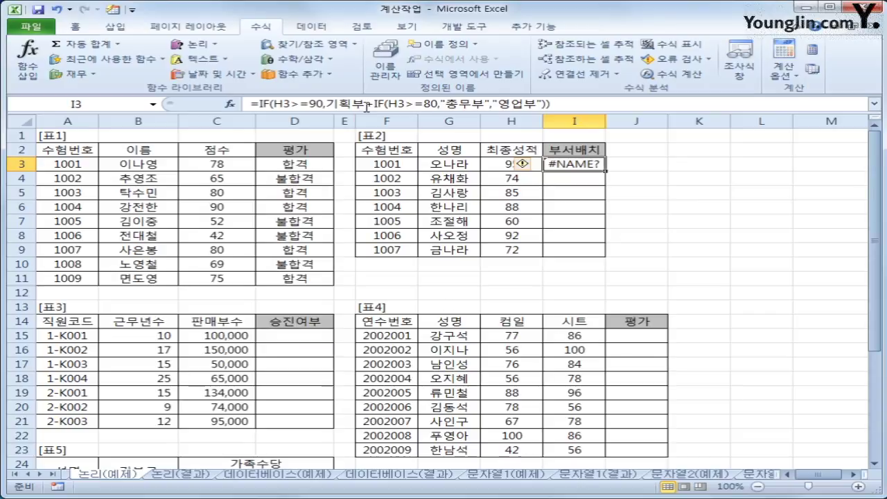
left_click_drag(381, 113, 360, 123)
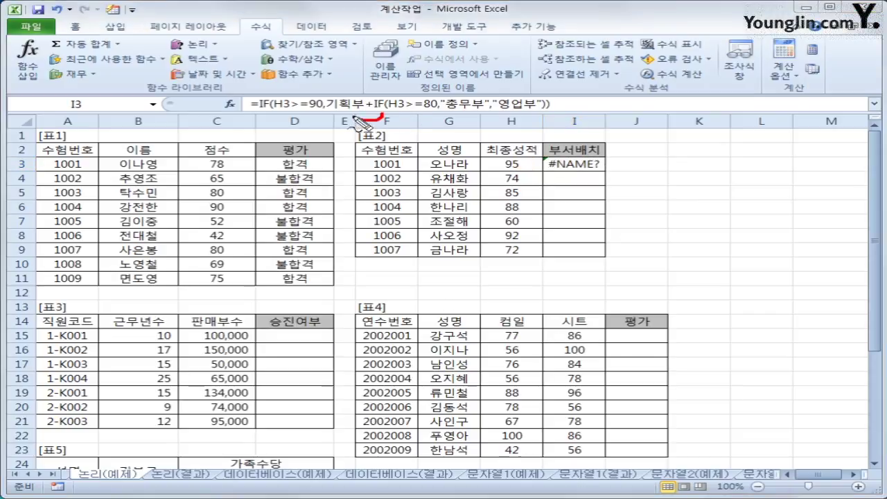
mouse_move(380, 84)
left_mouse_down()
mouse_move(327, 96)
mouse_move(371, 98)
left_mouse_up()
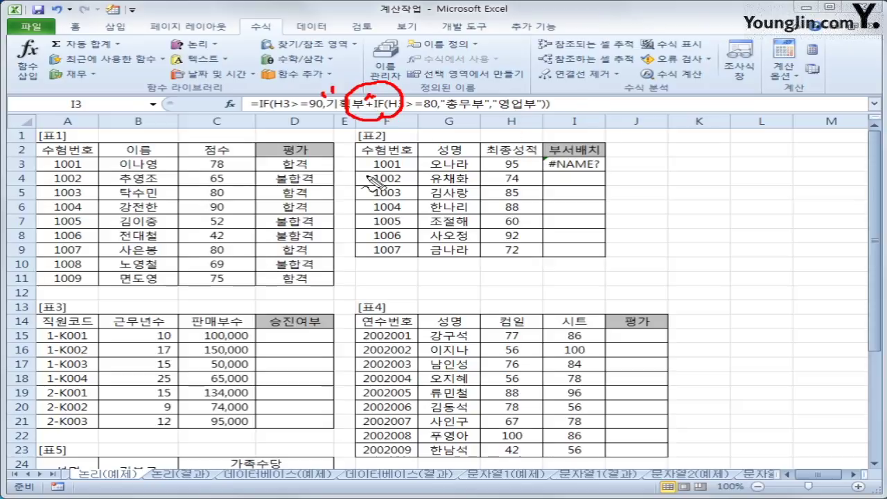
key("Escape")
Fill the I3 formula down to I9 and clear the contents of I3:I9
left_click(586, 164)
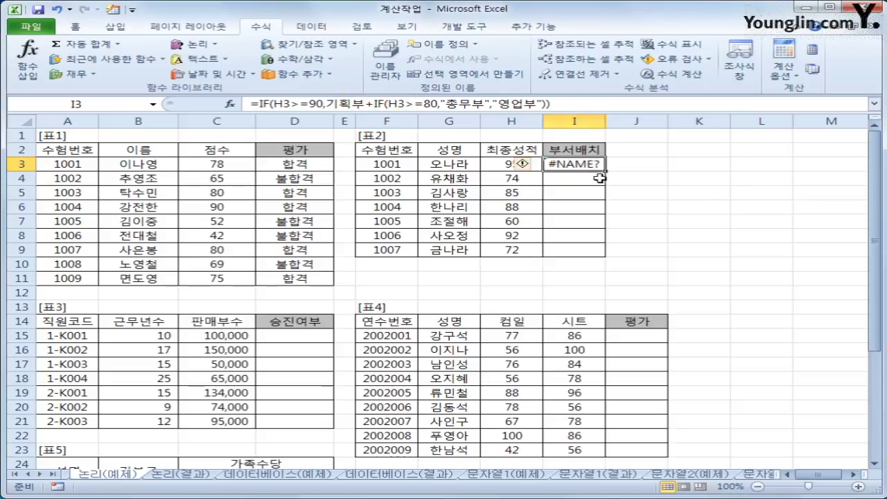
left_click_drag(605, 170, 602, 255)
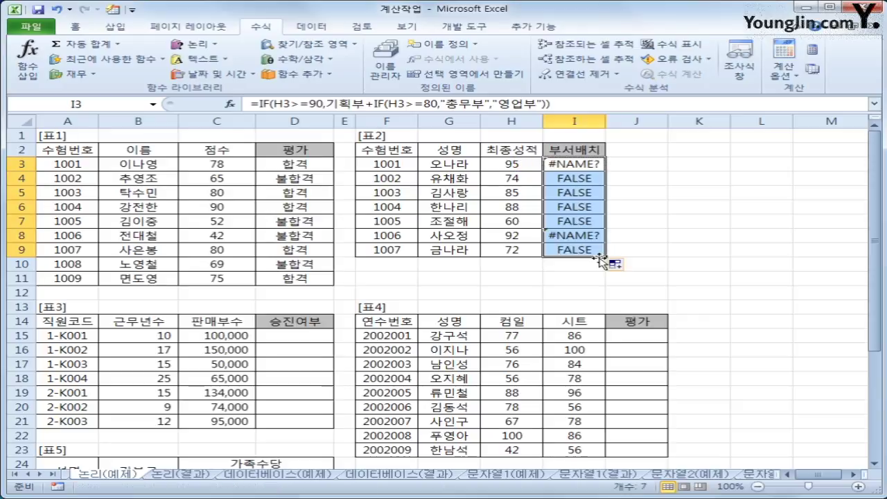
key("Delete")
Insert a new IF function in I3 that tests H3>=90 and returns "기획부" if true
left_click(589, 167)
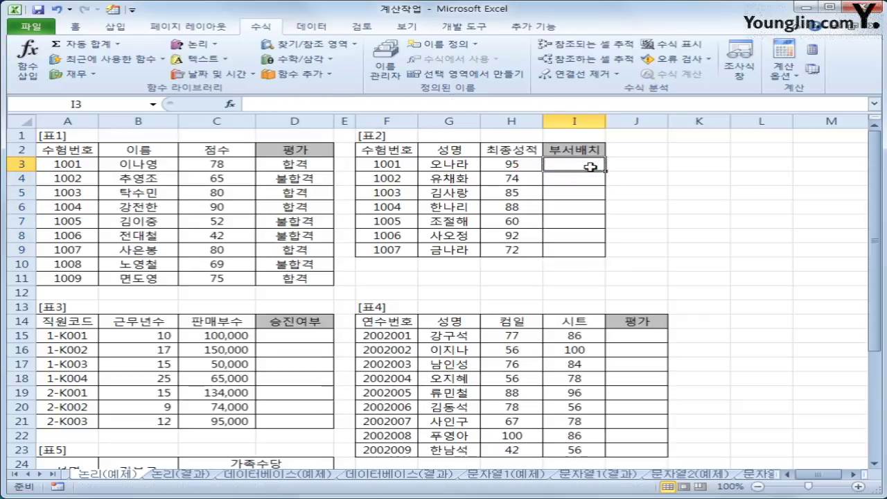
left_click(197, 46)
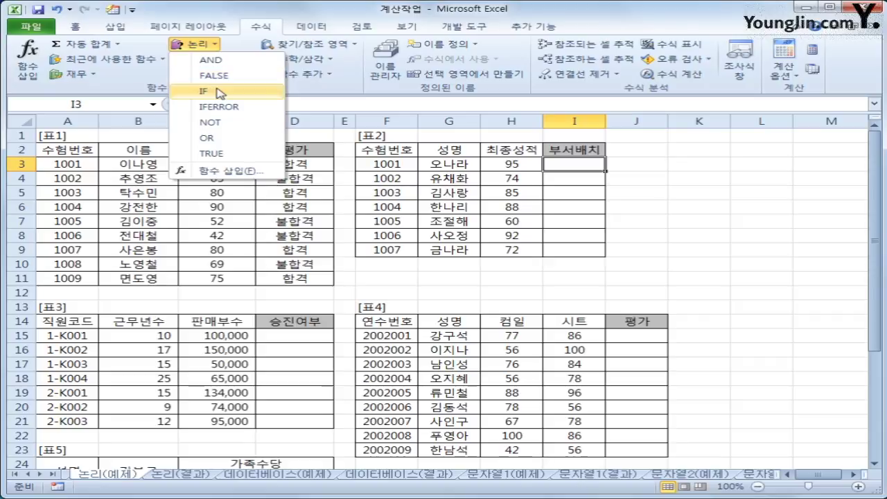
left_click(220, 91)
left_click(500, 169)
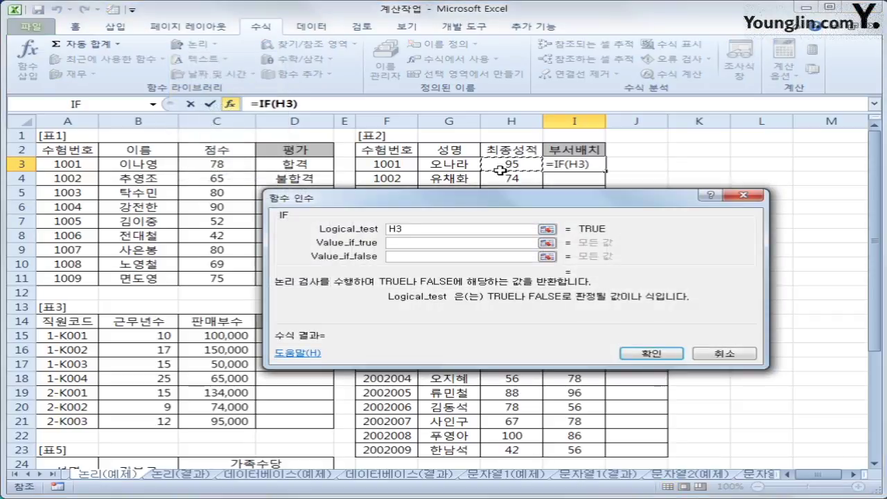
type(">=90")
key("Tab")
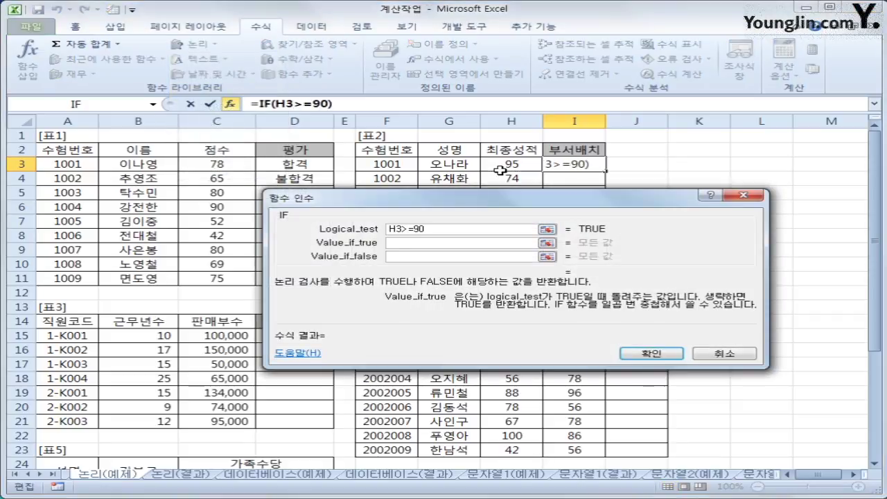
type("기")
key("BackSpace")
type("기")
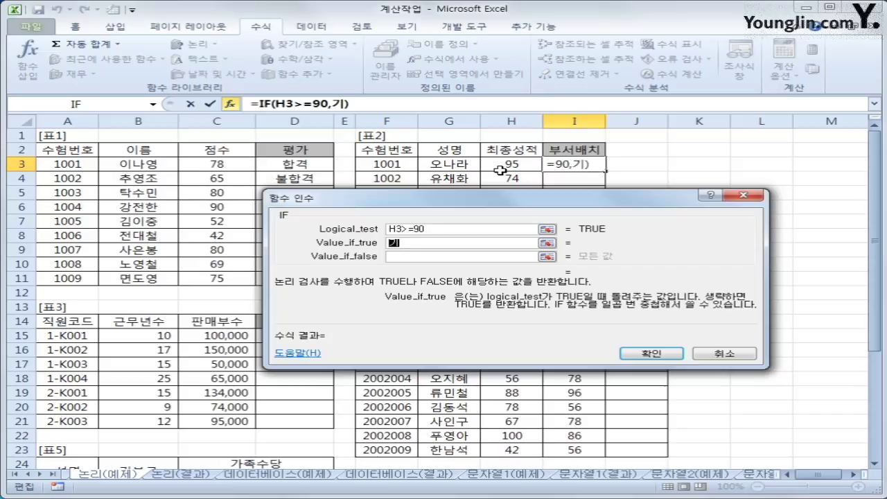
type("획부")
key("Tab")
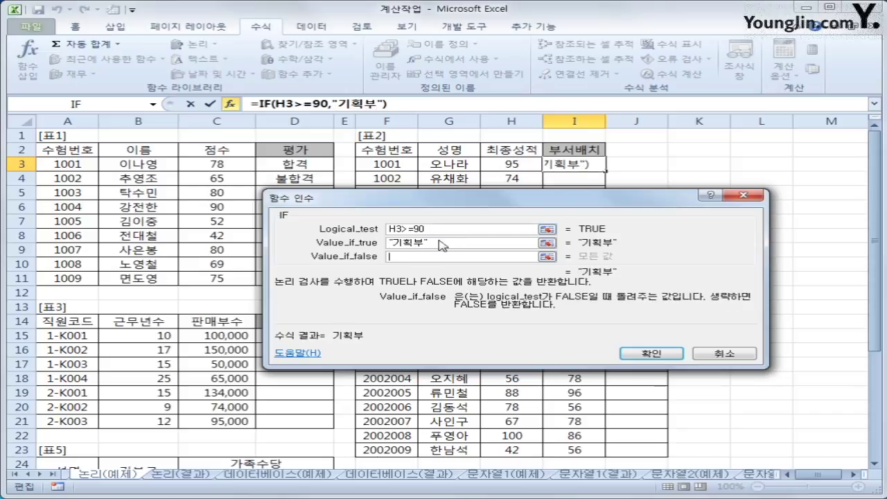
Nest a second IF as the false value, testing H3>=80 and returning "총무부" if true and "영업부" if false
left_click(99, 107)
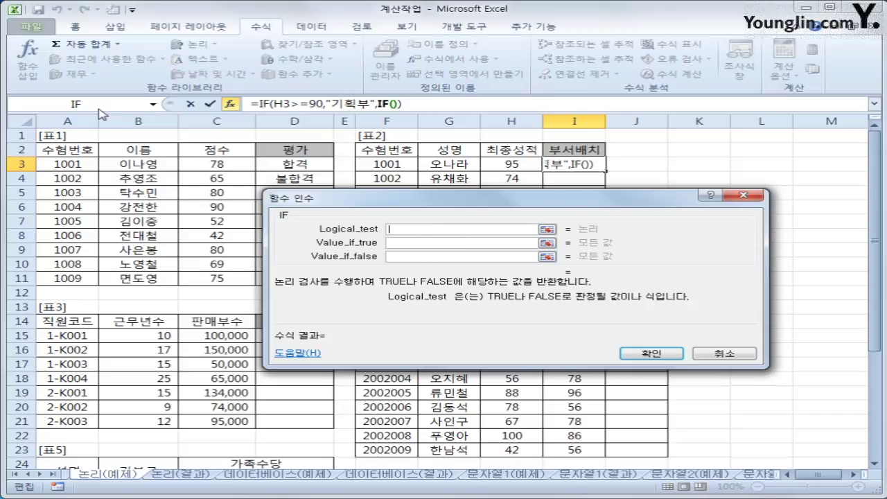
left_click(516, 163)
type(">")
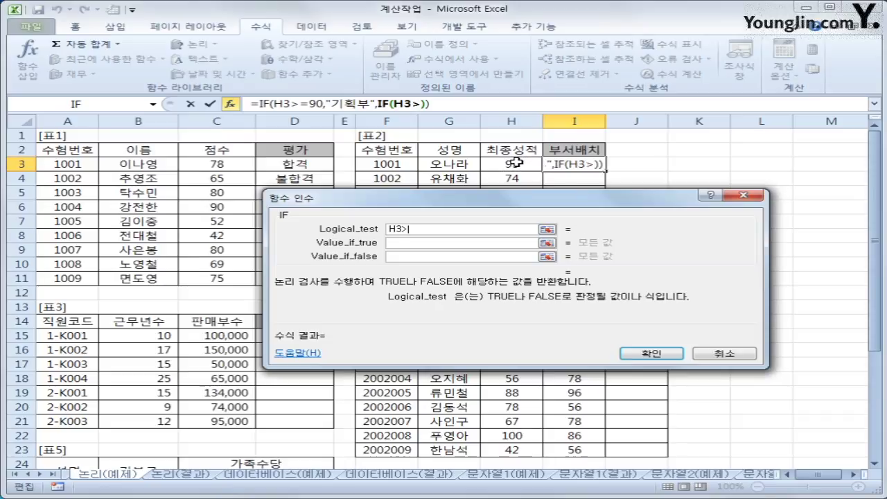
type("=80")
key("Tab")
type("총ㅁ")
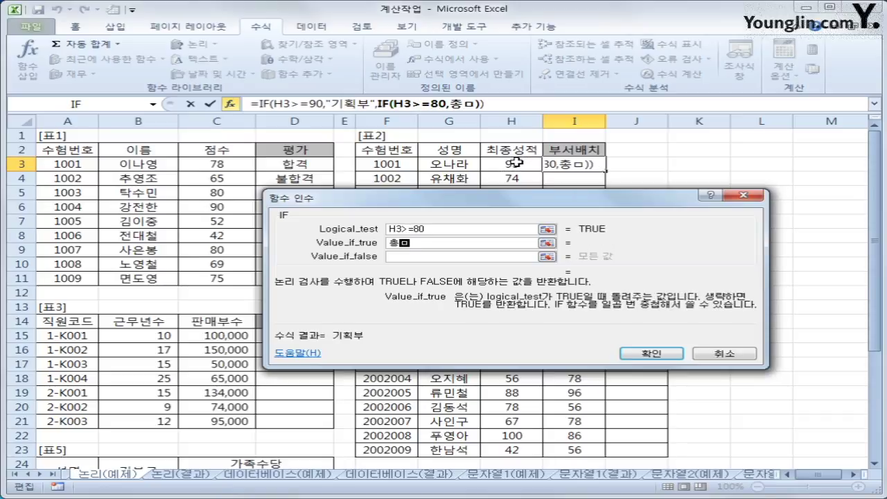
type("무부")
key("Tab")
type("영업")
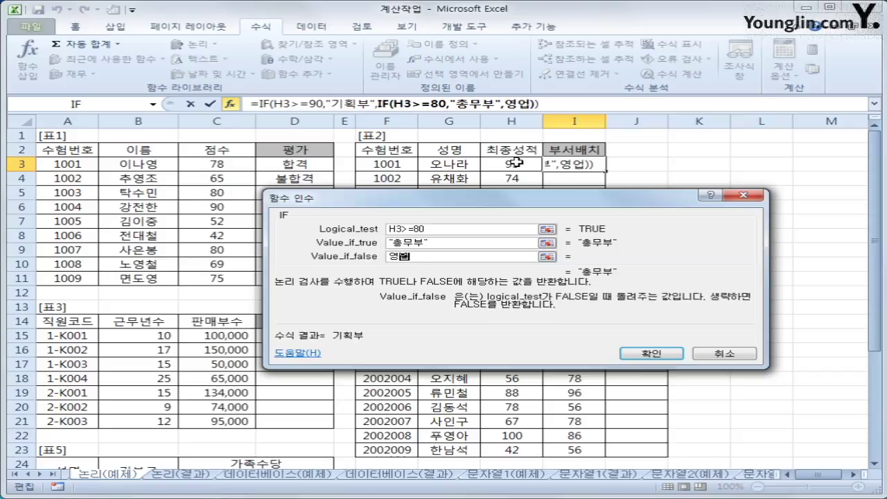
type("부")
key("Tab")
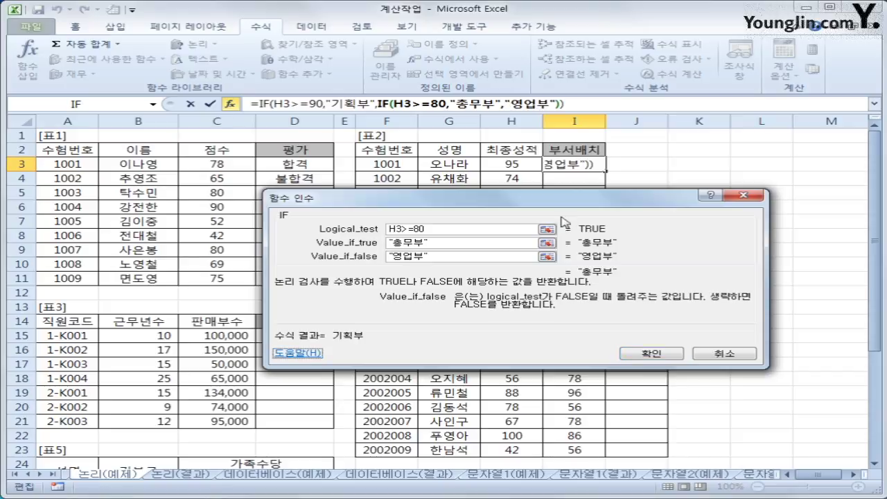
left_click(650, 353)
Fill the nested IF formula from I3 down to I9
left_click(603, 175)
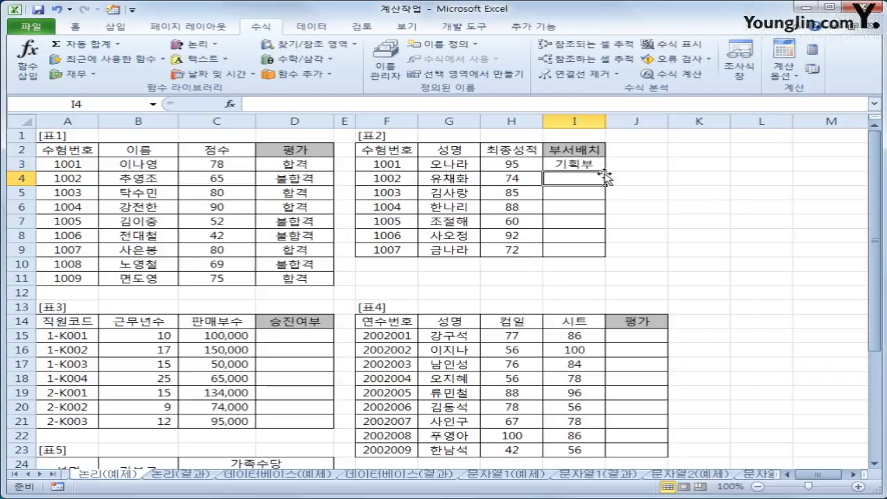
left_click(600, 168)
double_click(605, 171)
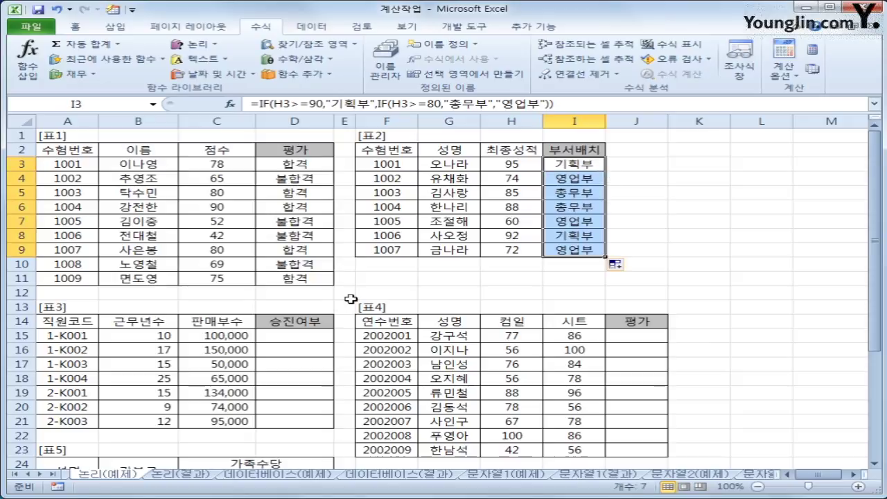
Insert an IF function in D15 and nest an AND function as its logical test
left_click(289, 335)
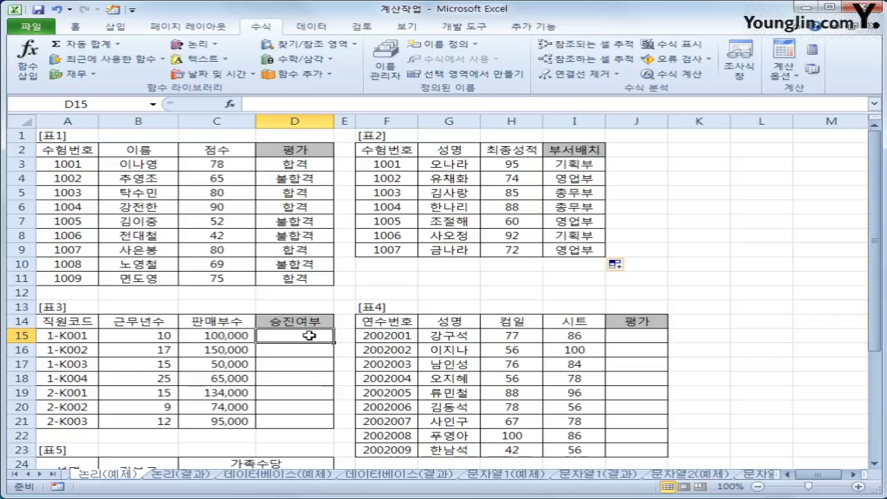
left_click(196, 44)
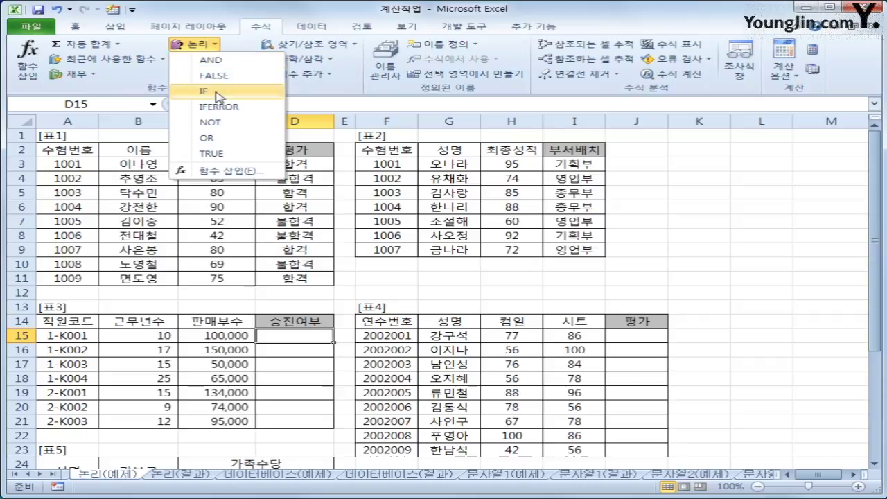
left_click(219, 97)
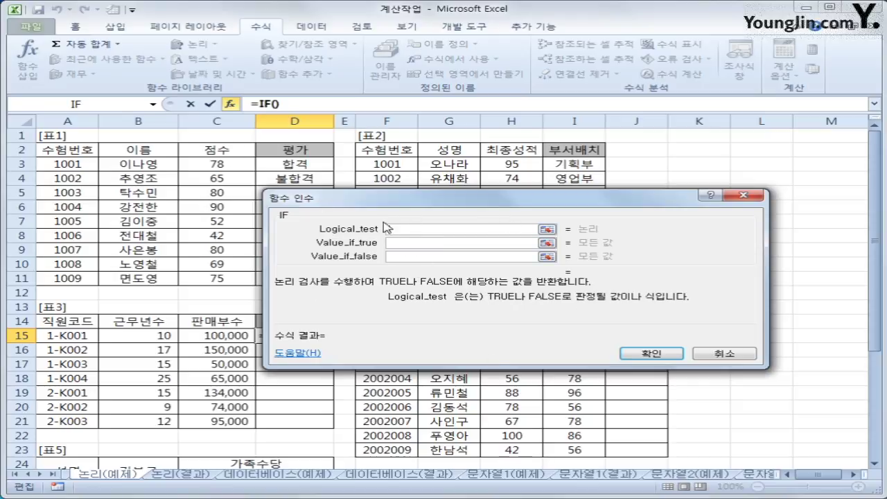
left_click(152, 105)
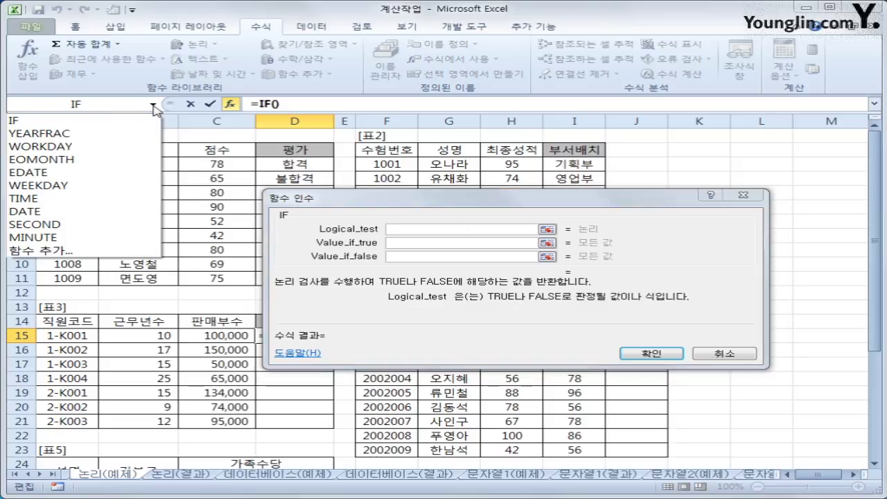
left_click(50, 251)
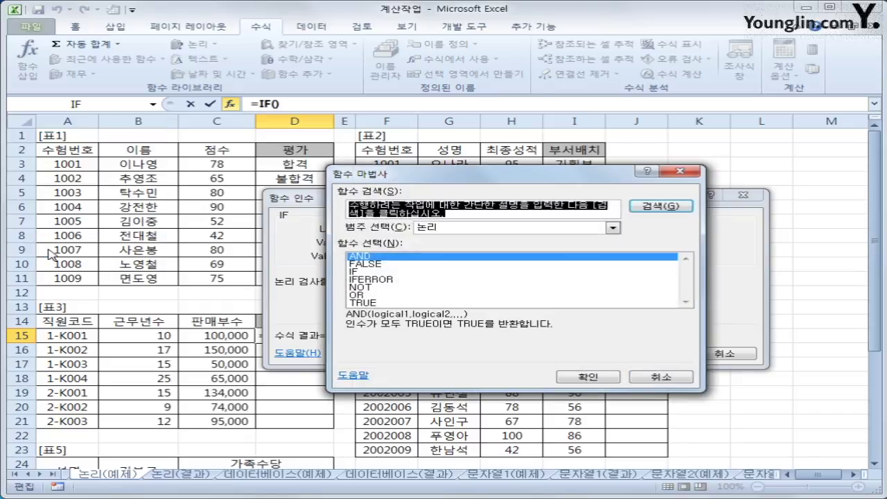
left_click(496, 234)
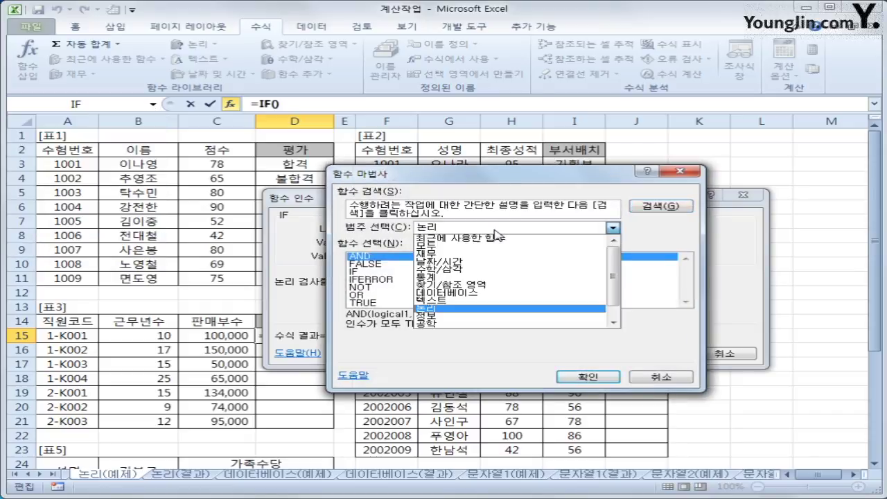
left_click(496, 234)
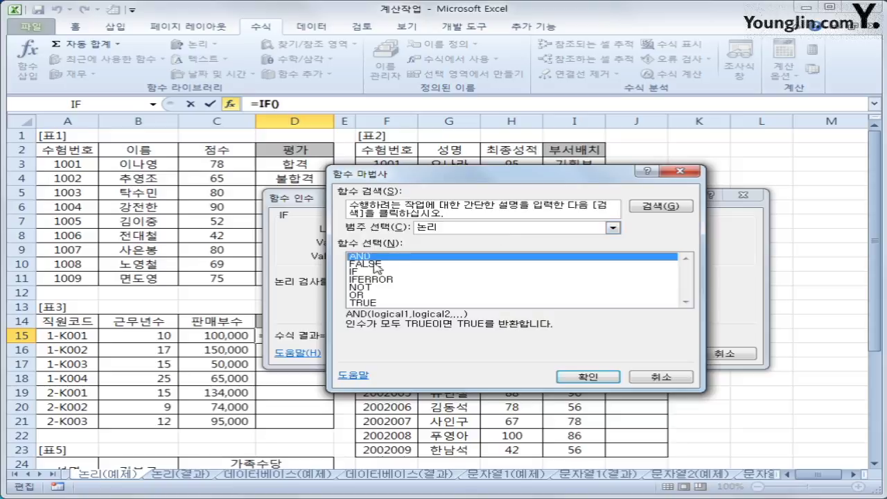
left_click(572, 375)
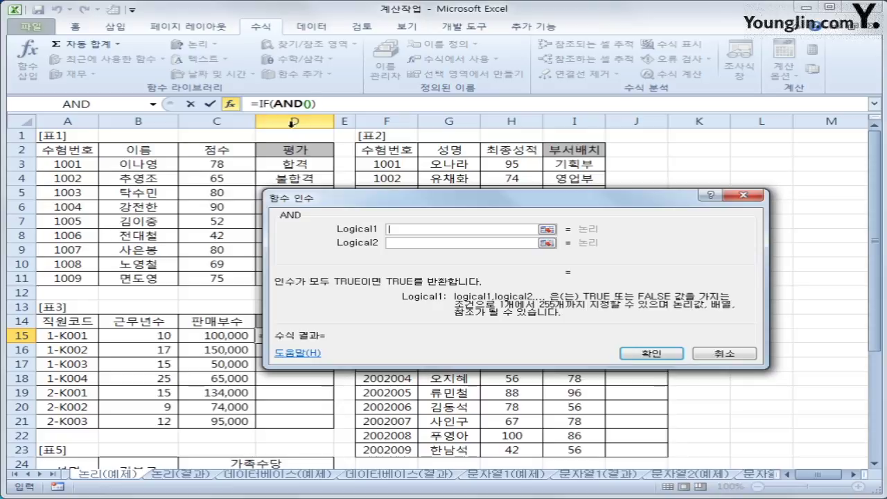
Set the AND function's two conditions to B15>=15 and C15>=100000
left_click(168, 336)
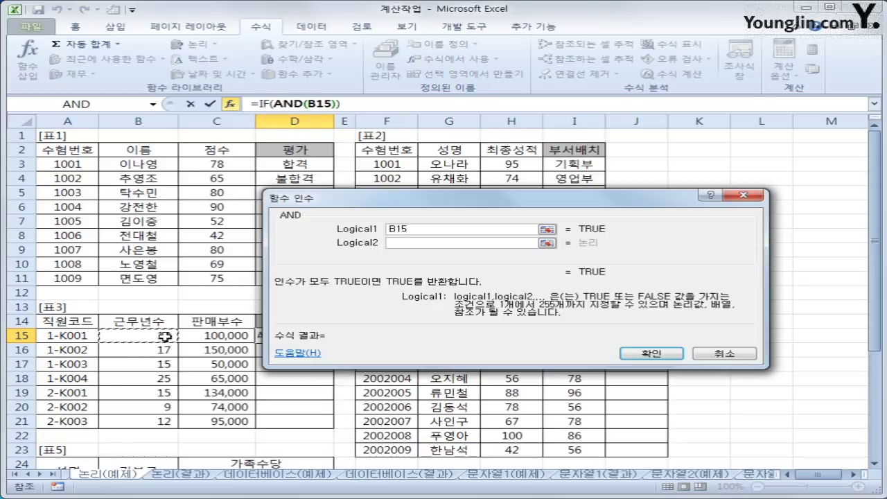
type(">=15")
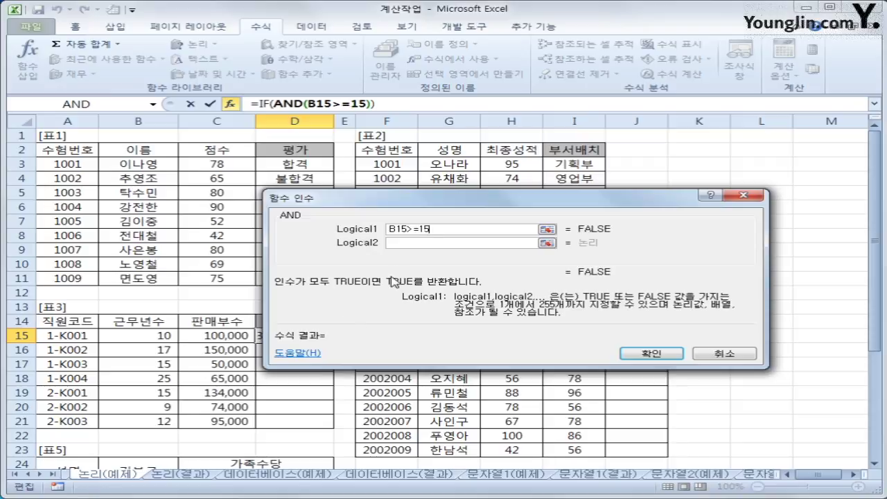
left_click(407, 243)
left_click(228, 327)
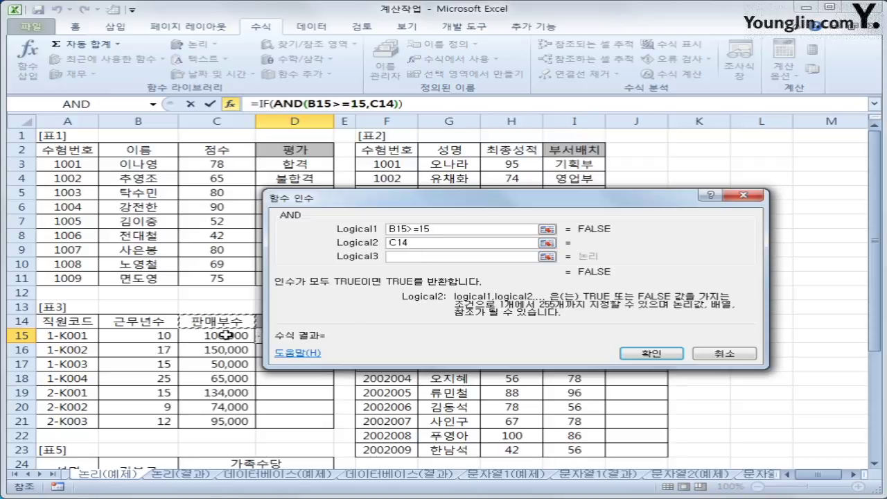
left_click(228, 336)
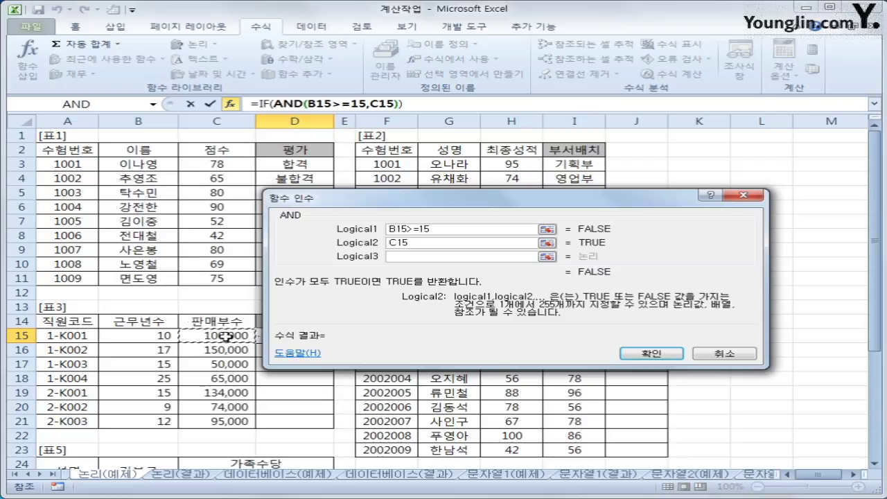
type(">=100000")
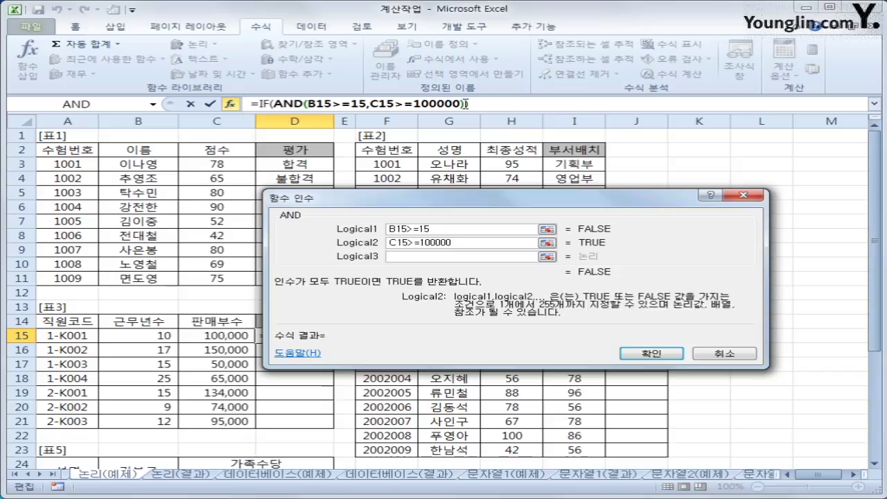
Complete the outer IF in D15 with "승진" if true and "" if false, and fill the formula down to D21
left_click(466, 104)
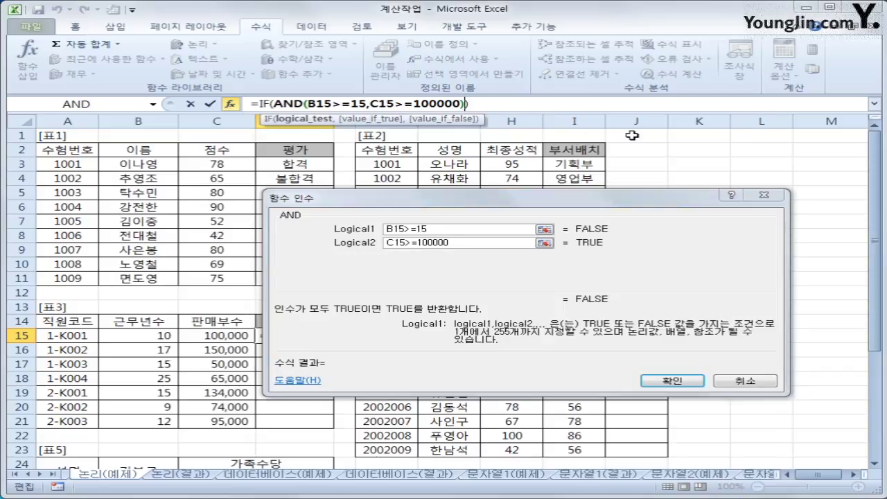
type(",")
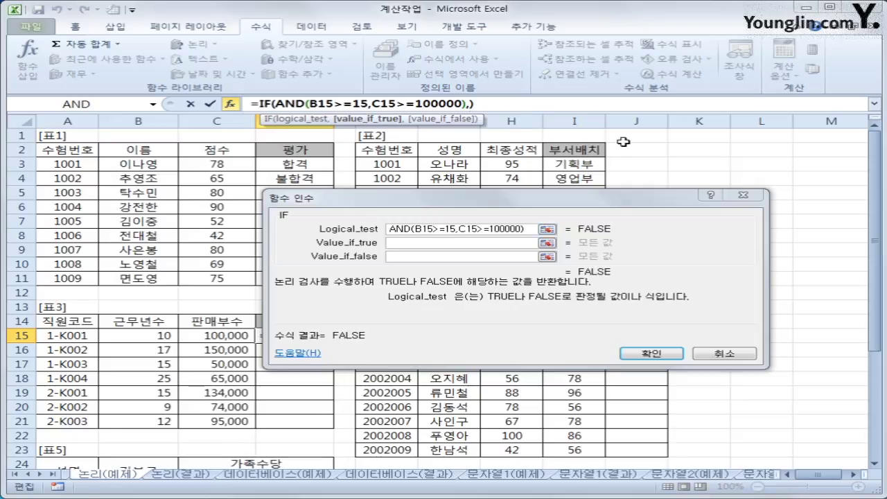
left_click(419, 243)
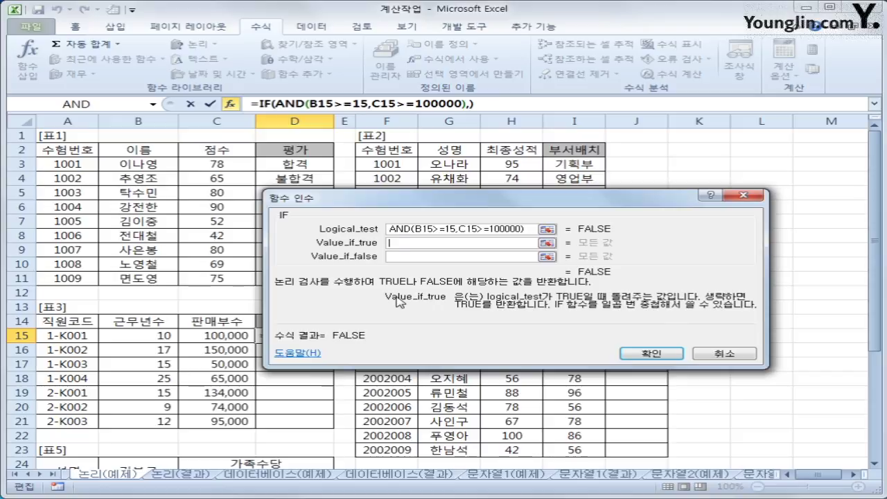
type("승진")
key("Tab")
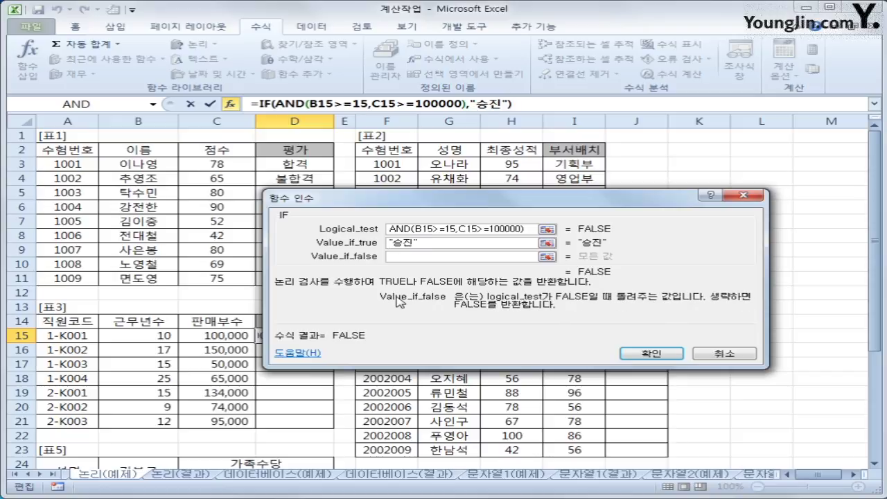
type("\"\"")
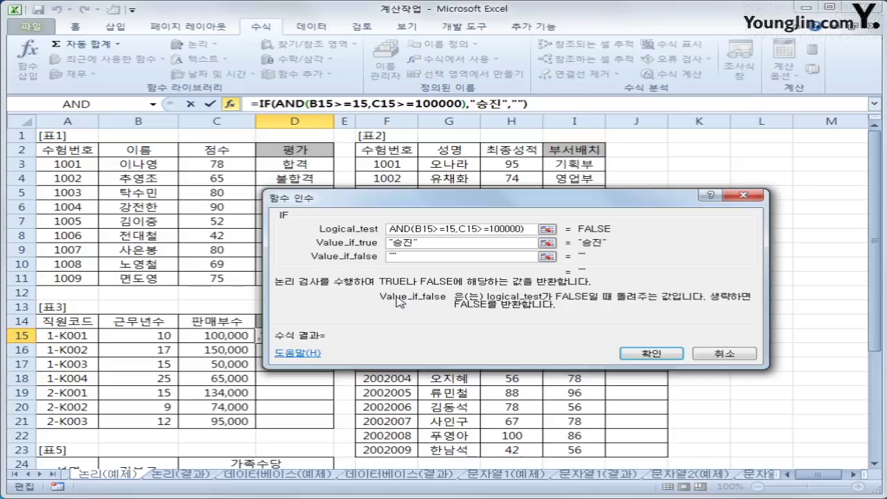
left_click(652, 353)
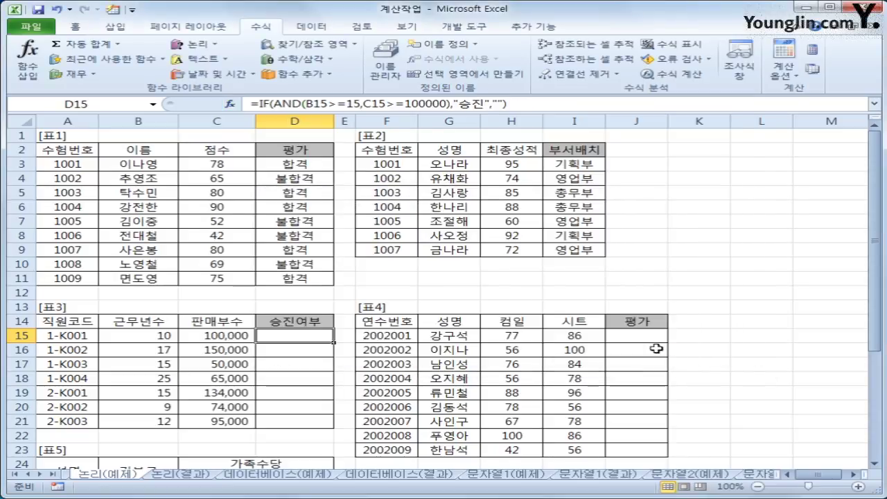
double_click(334, 344)
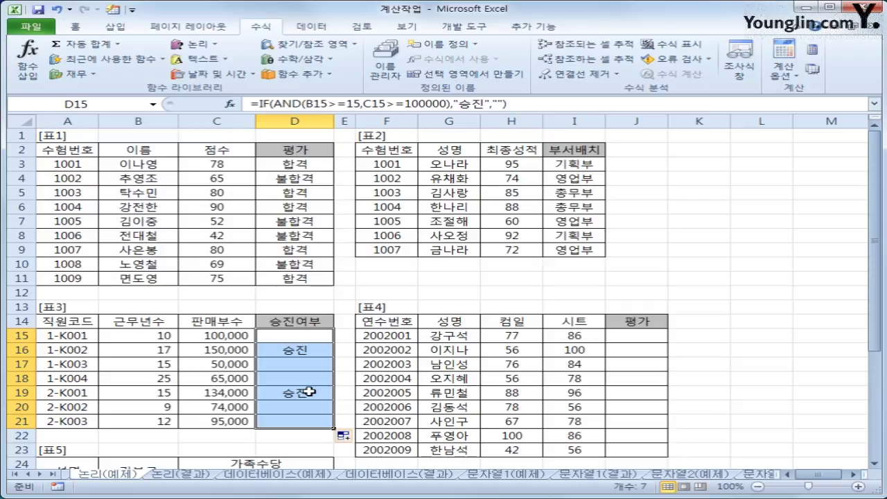
Insert an IF function in J15 of 표4 and nest an OR function as its logical test
left_click(658, 334)
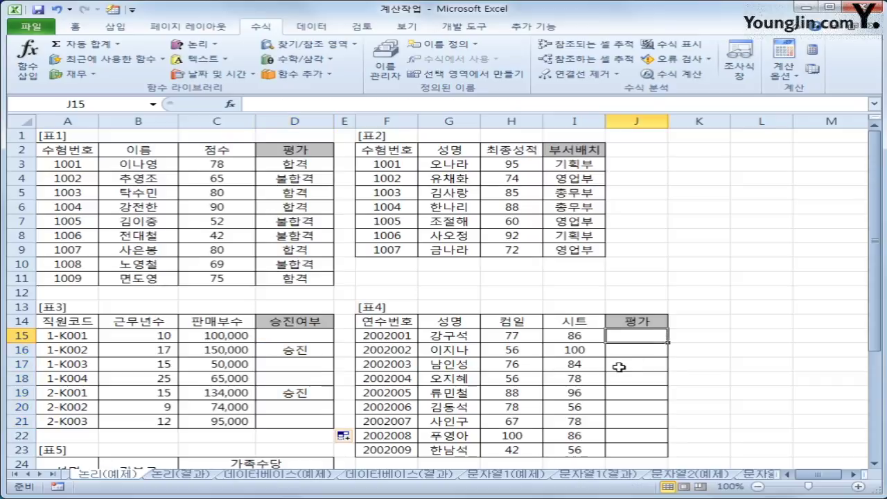
left_click(533, 339)
left_click(554, 334)
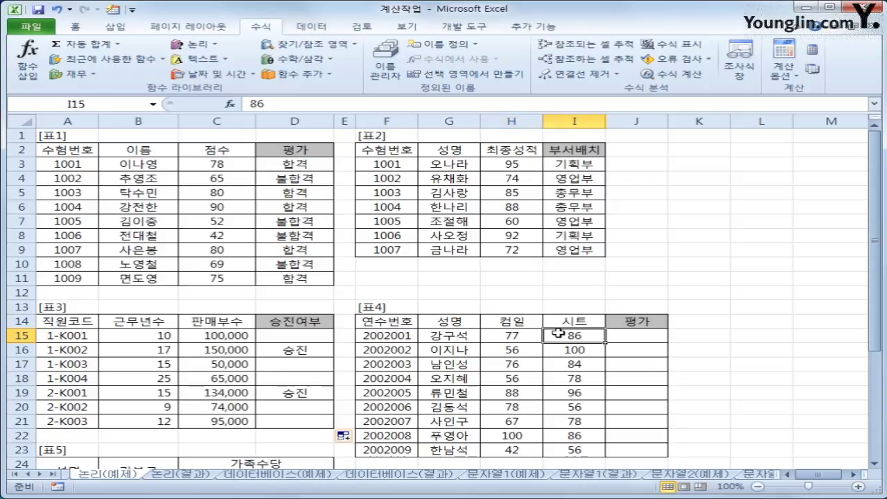
left_click(641, 339)
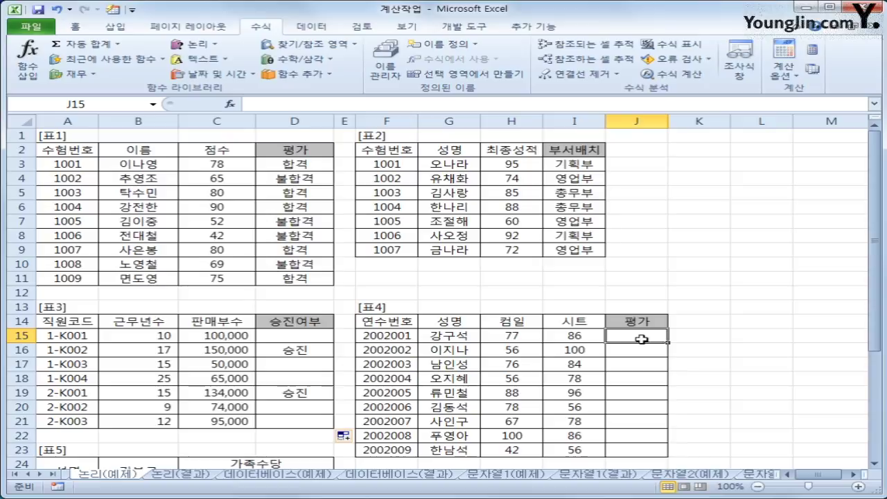
scroll(642, 339, "down", 4)
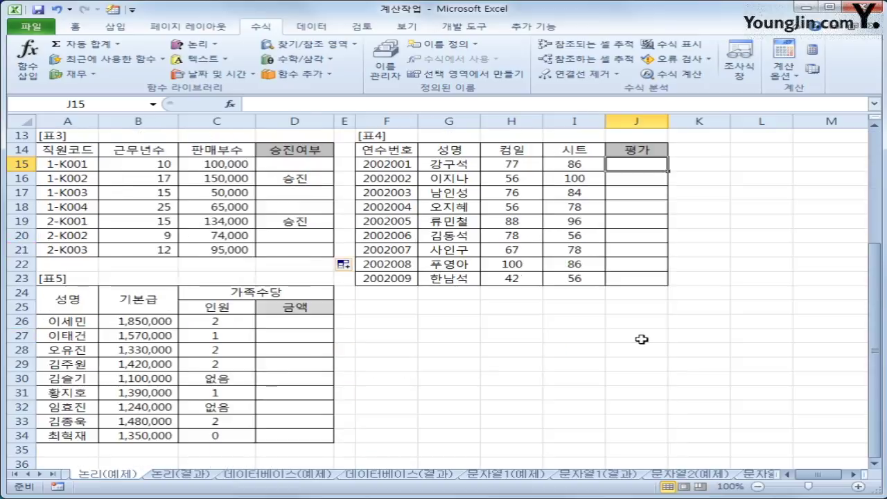
left_click(194, 44)
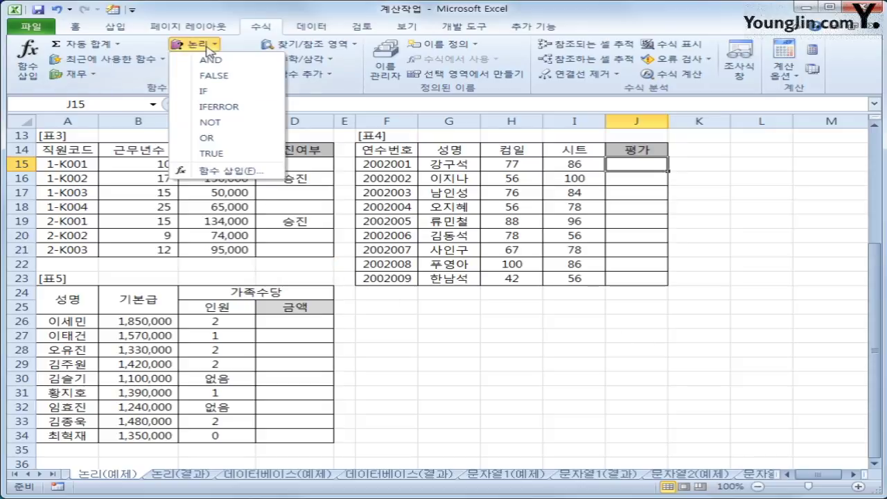
left_click(206, 93)
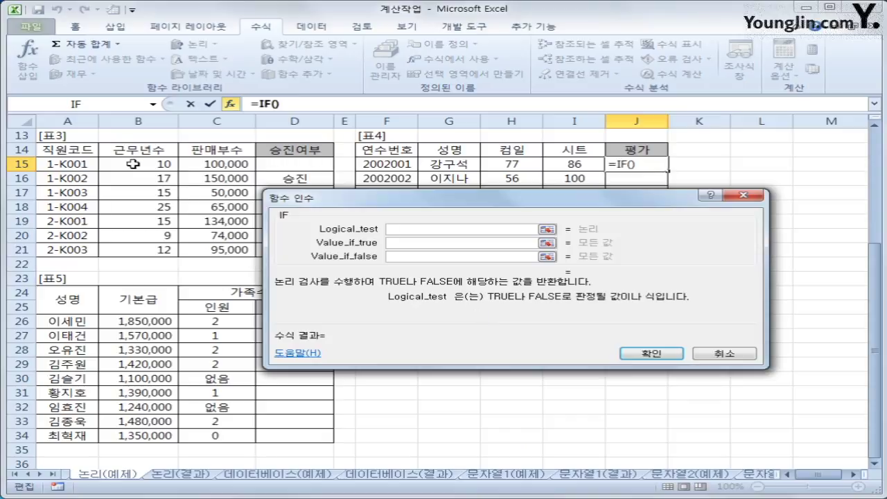
left_click(153, 105)
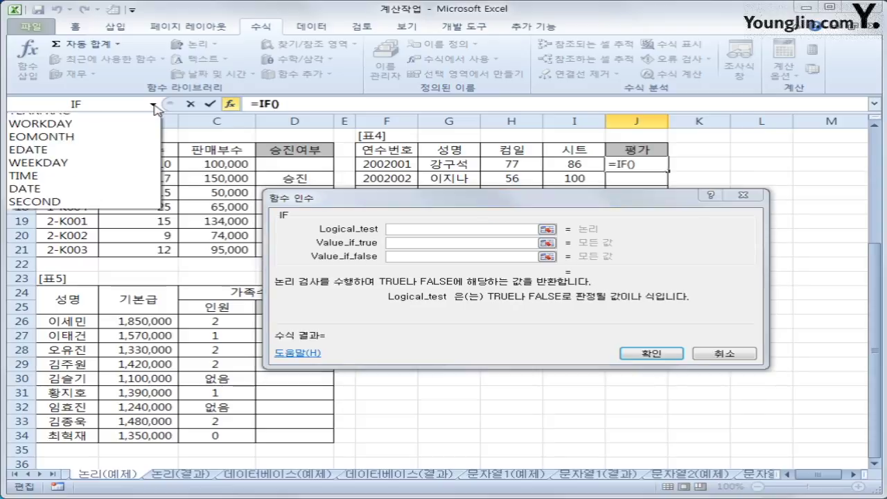
left_click(97, 251)
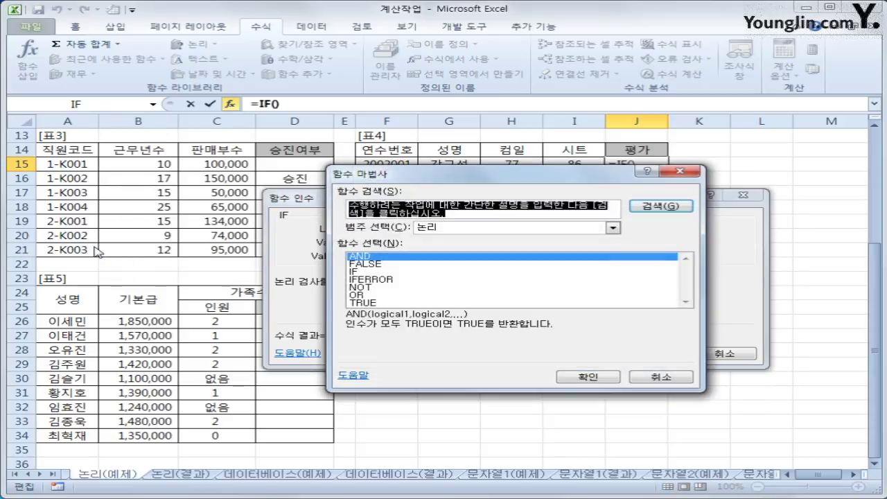
left_click(370, 297)
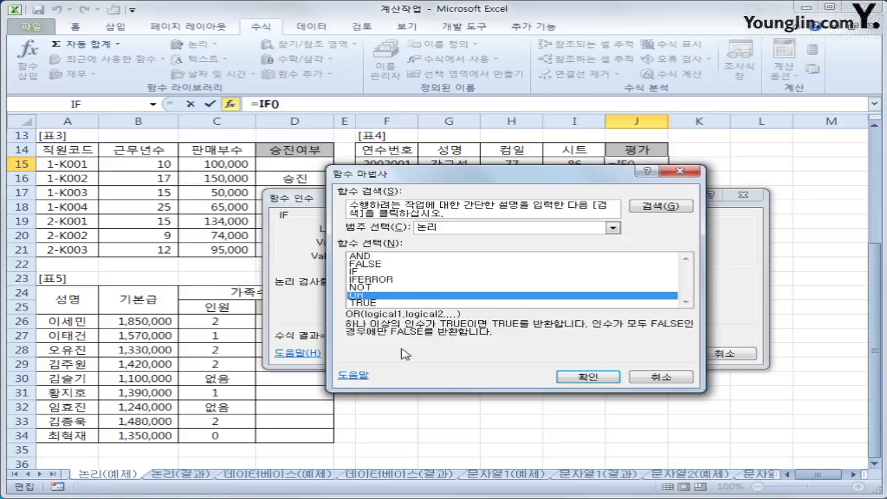
left_click(588, 378)
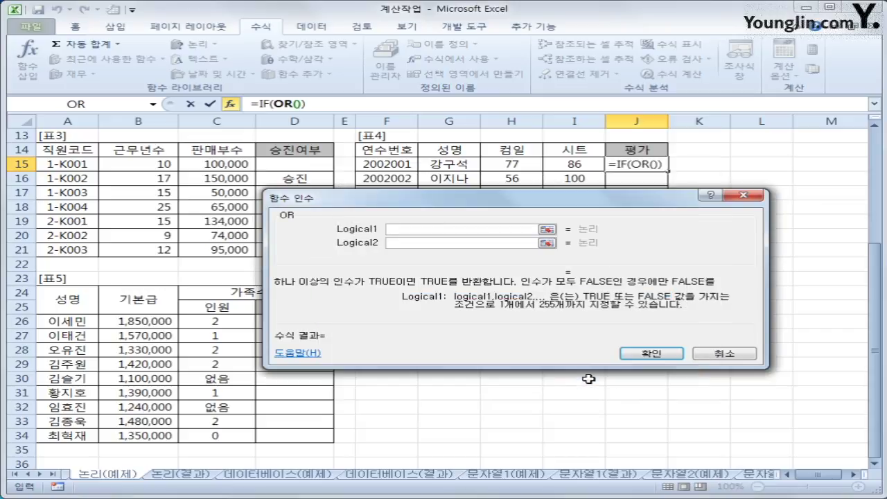
Set the OR function's conditions to H15>=85 and I15>=85, and try to confirm the formula without the IF return values
left_click(532, 162)
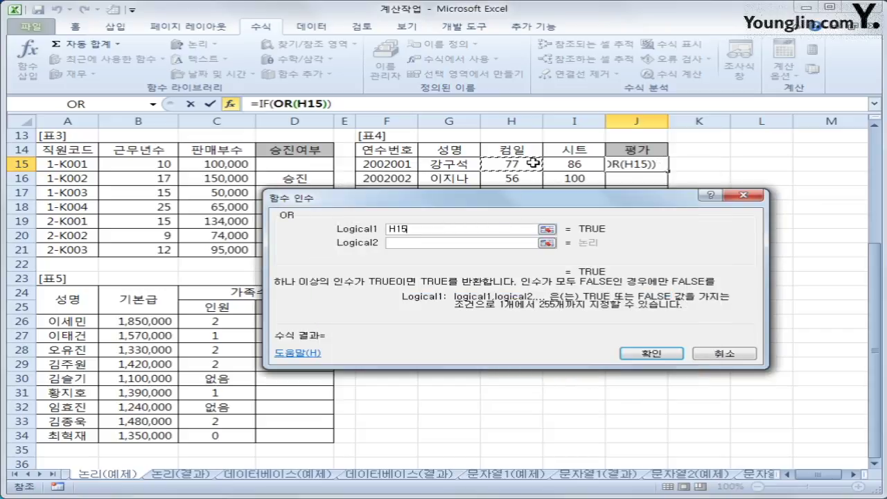
type(">=85")
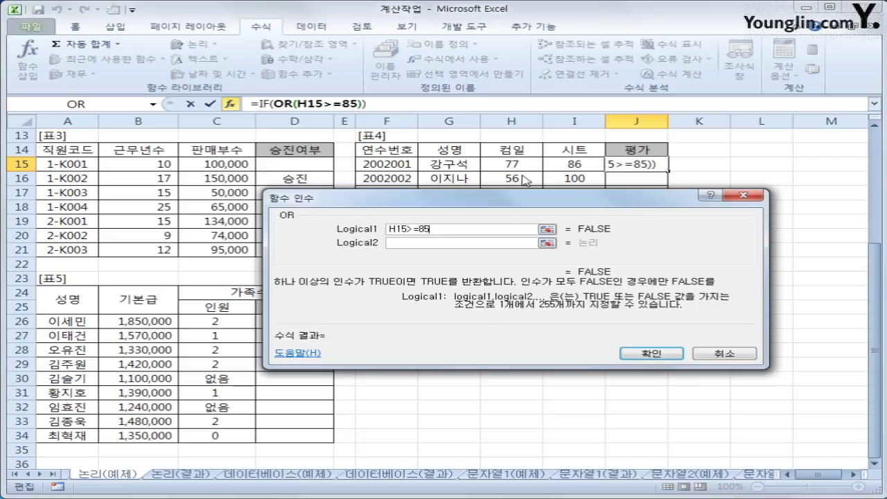
left_click(475, 242)
left_click(587, 167)
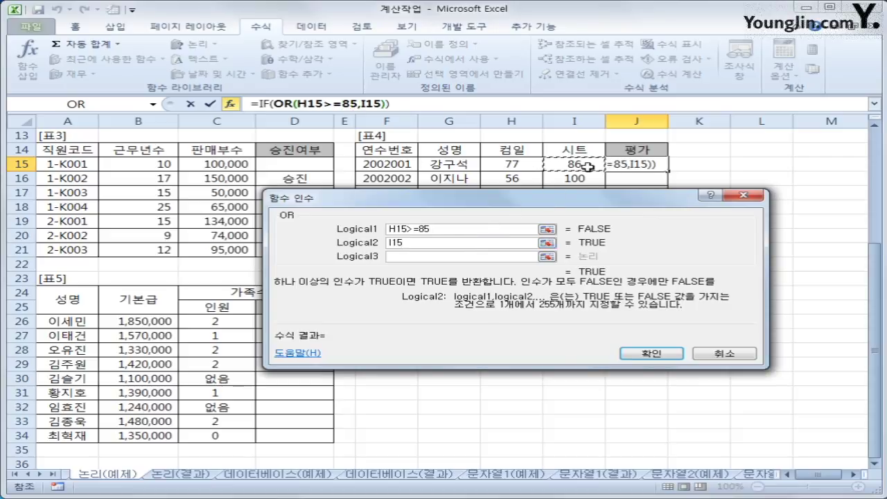
type(">=85")
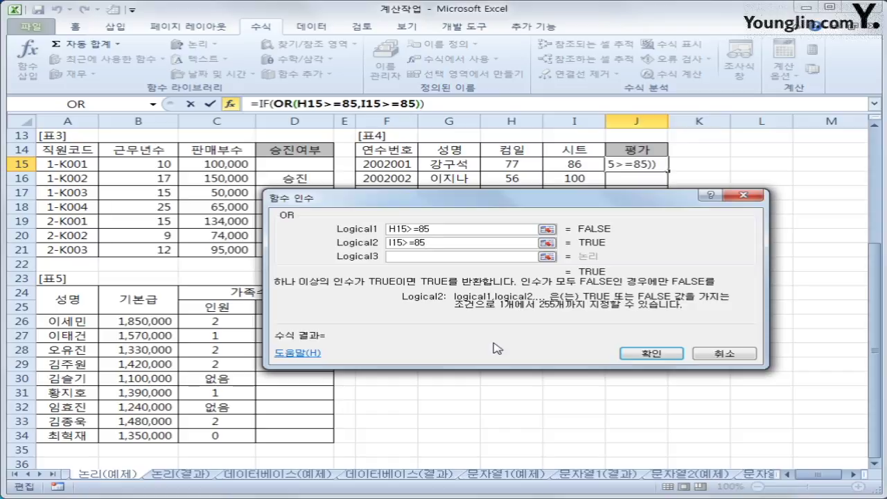
left_click(652, 355)
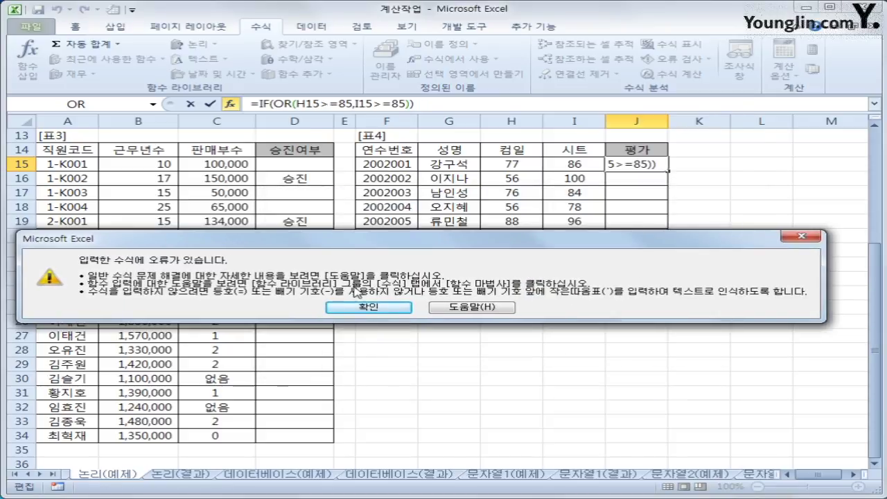
Complete the IF formula in J15 by adding "이수" if true and "" if false after the OR test
left_click(365, 308)
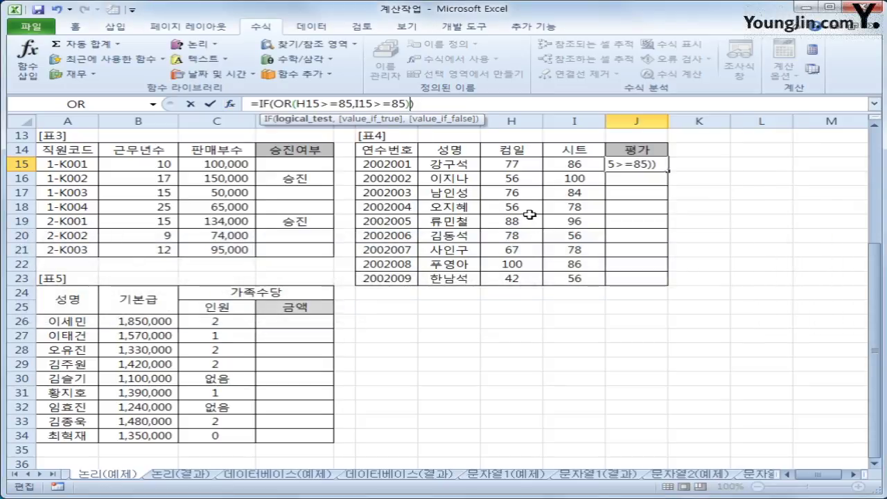
type(",")
type("\"이")
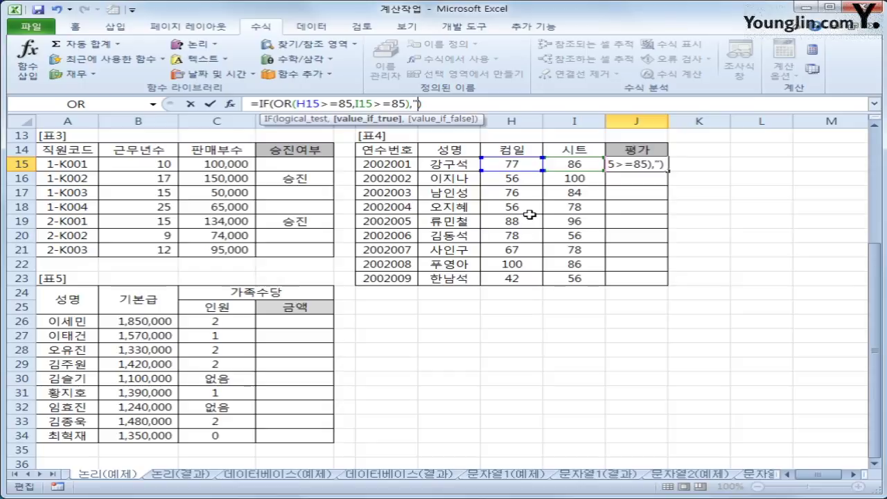
type("수\",\"")
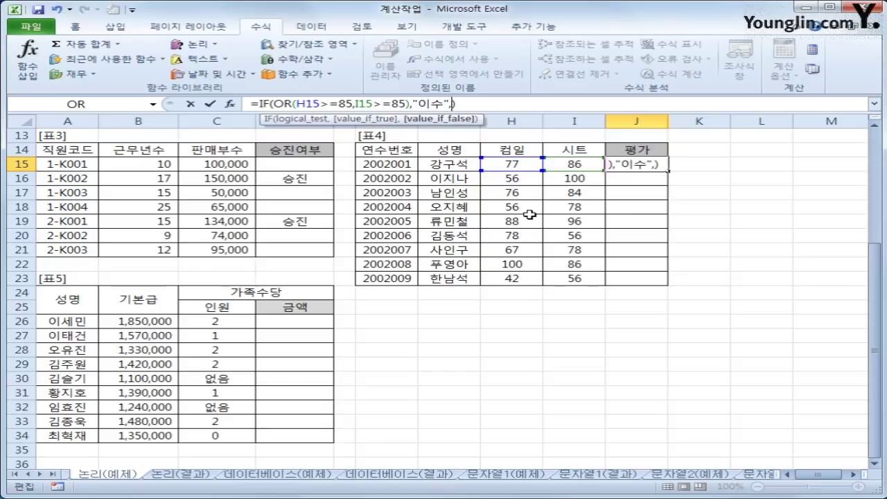
type("\"")
key("Return")
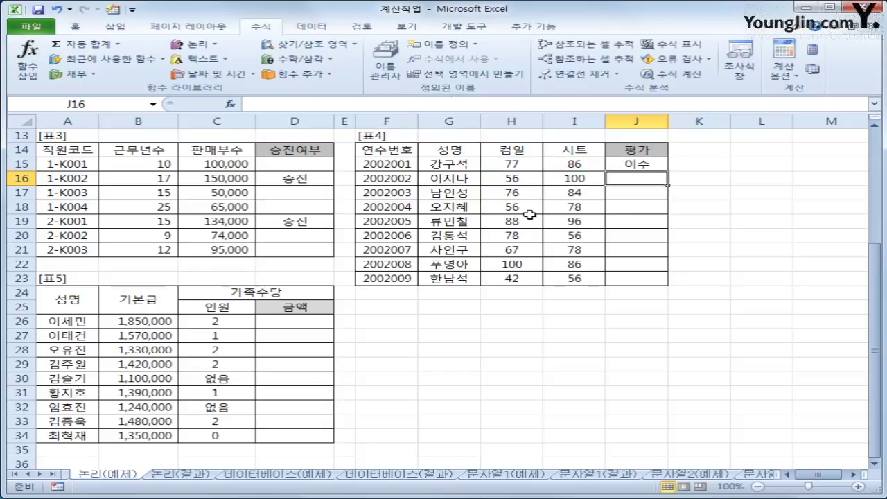
Replace the formula in J15 with a new IF function that nests an OR function as its logical test
left_click(650, 165)
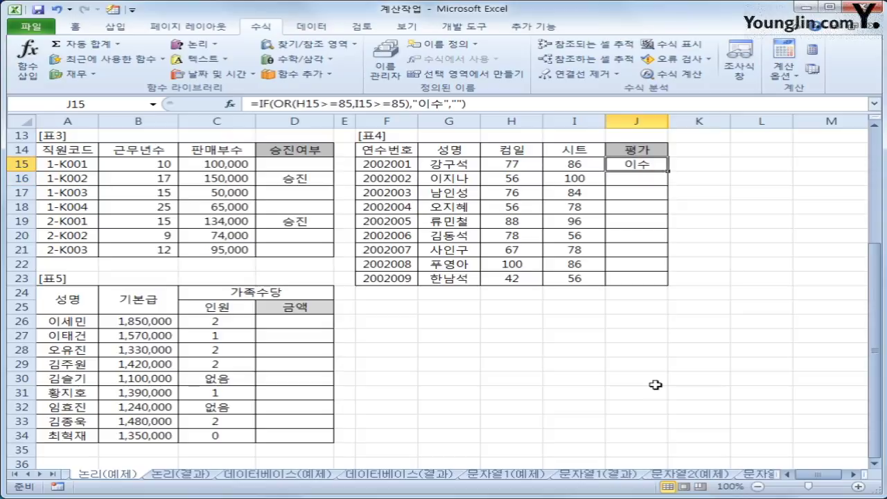
key("Delete")
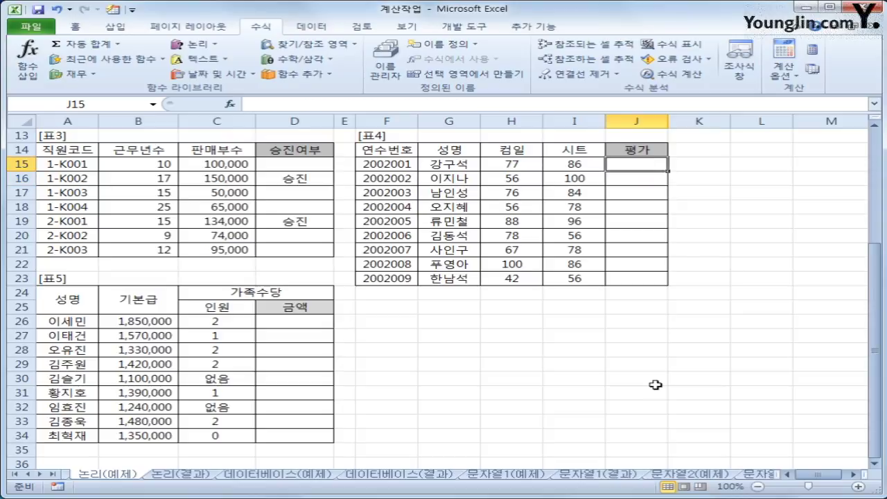
left_click(196, 44)
left_click(228, 91)
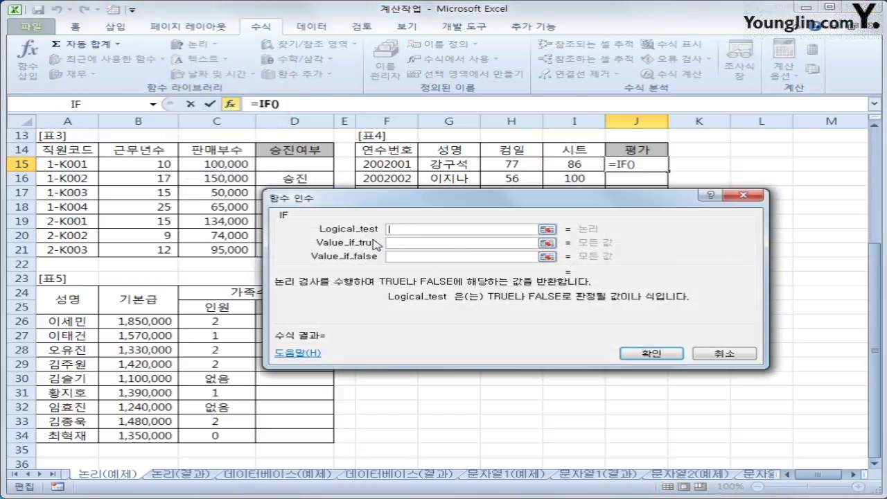
left_click(152, 105)
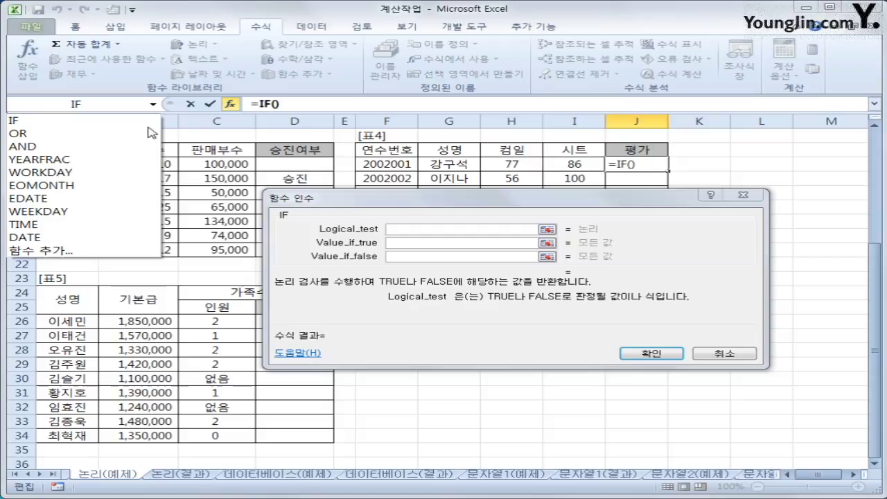
left_click(119, 250)
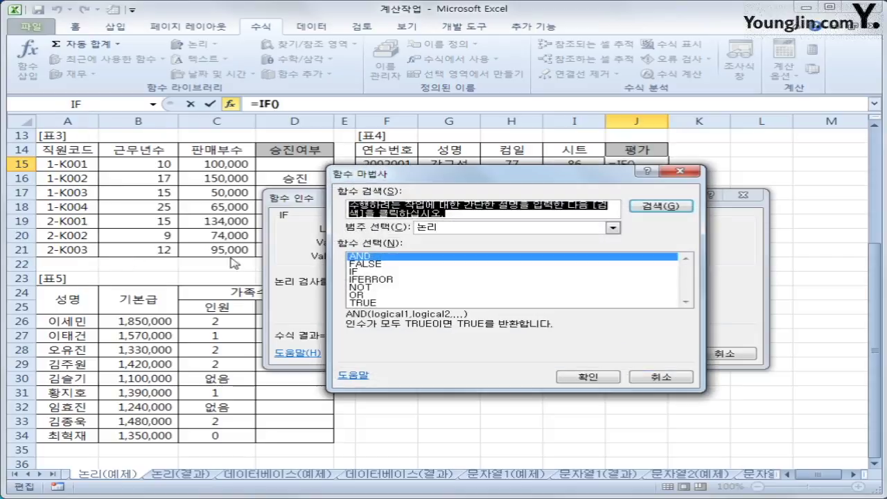
left_click(368, 296)
left_click(586, 377)
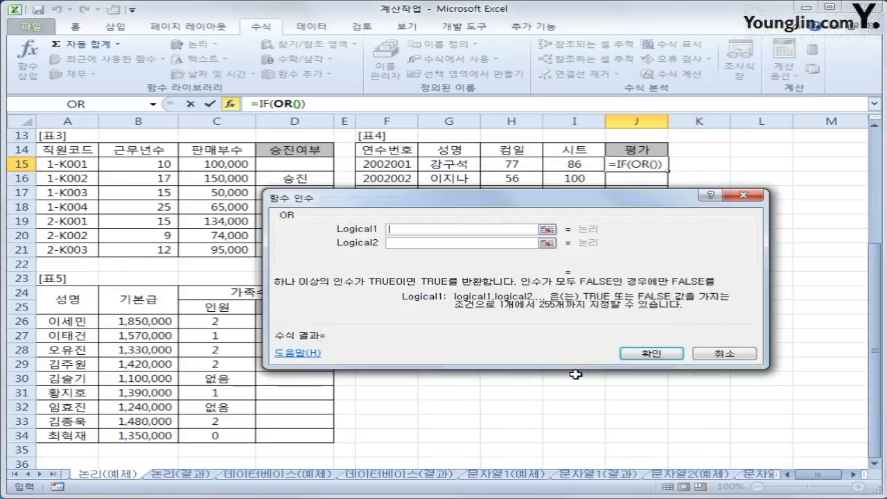
Set the OR function's two conditions to H15>=85 and I15>=85
left_click(526, 164)
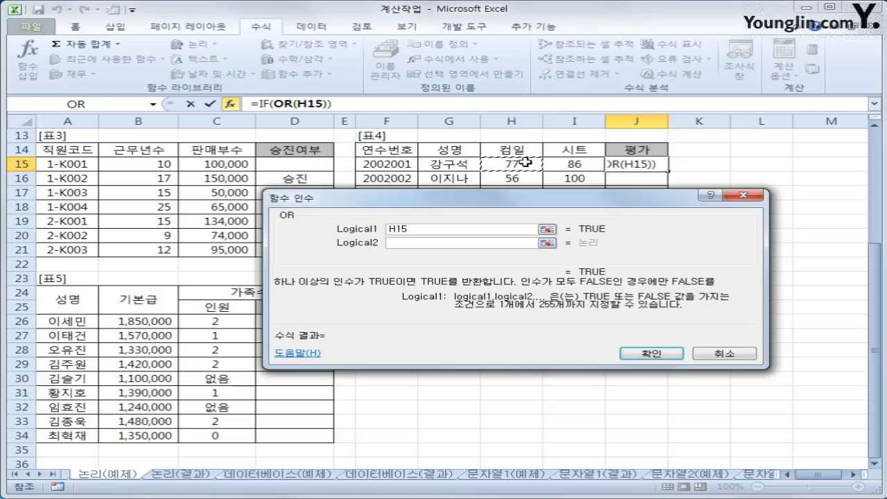
type(">=85")
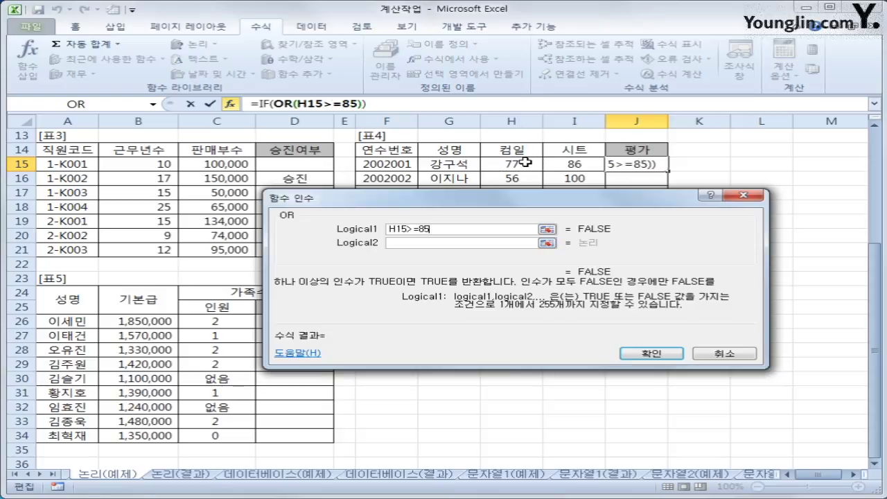
key("Tab")
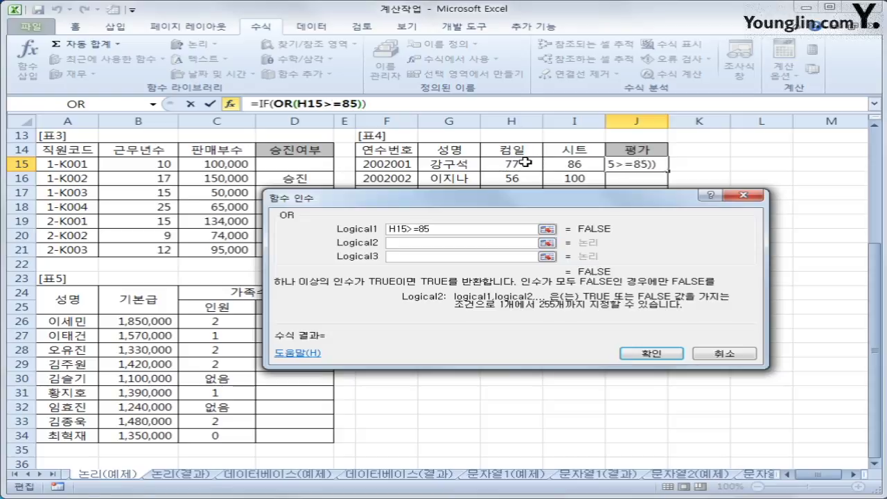
left_click(567, 168)
type(">=")
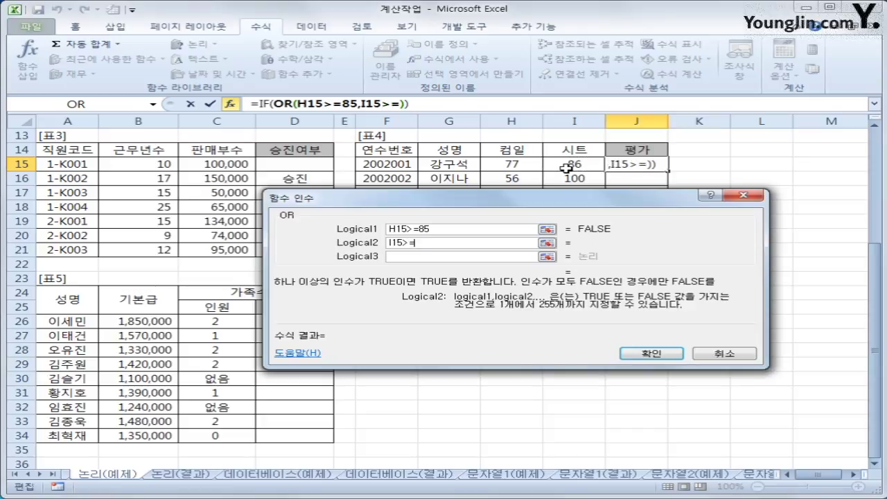
type("85")
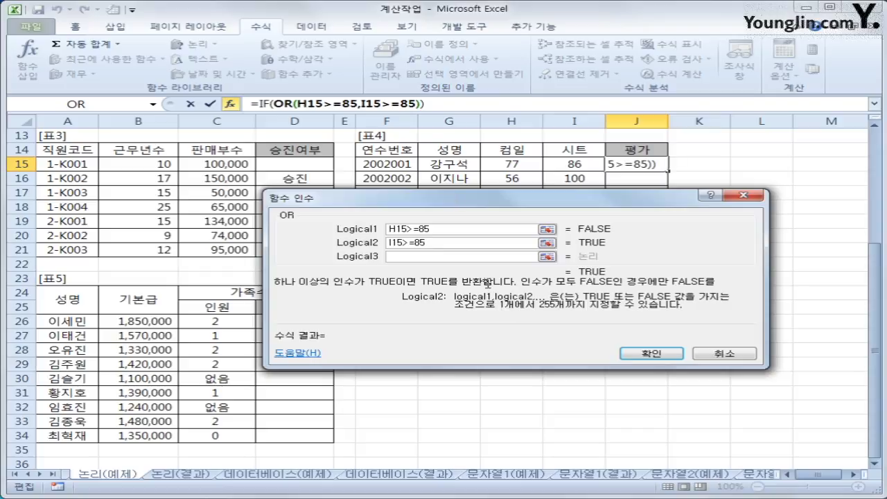
Complete the outer IF in J15 with "이수" if true and "" if false, and fill the formula down to J23
left_click(419, 104)
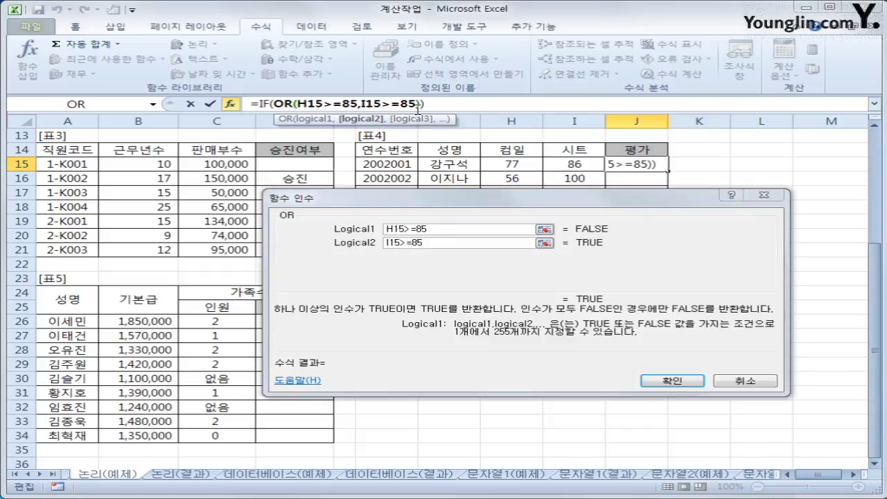
left_click(422, 104)
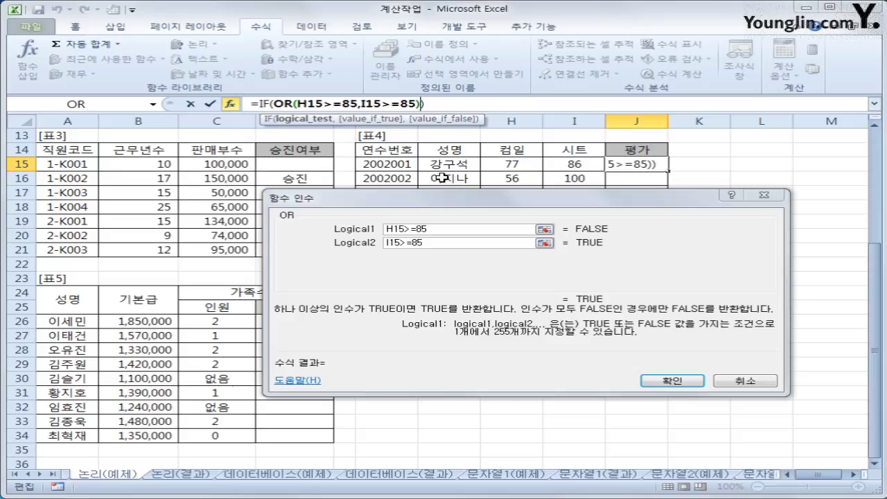
type(",")
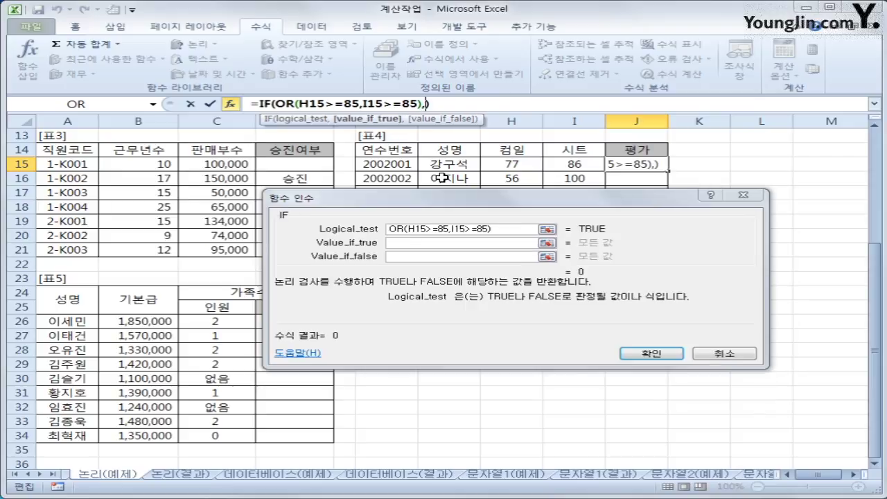
left_click(426, 243)
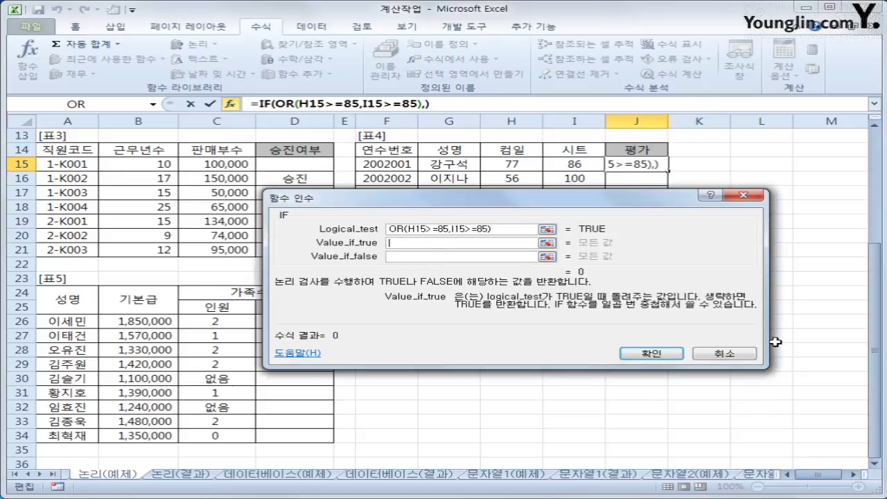
type("\"이수\"")
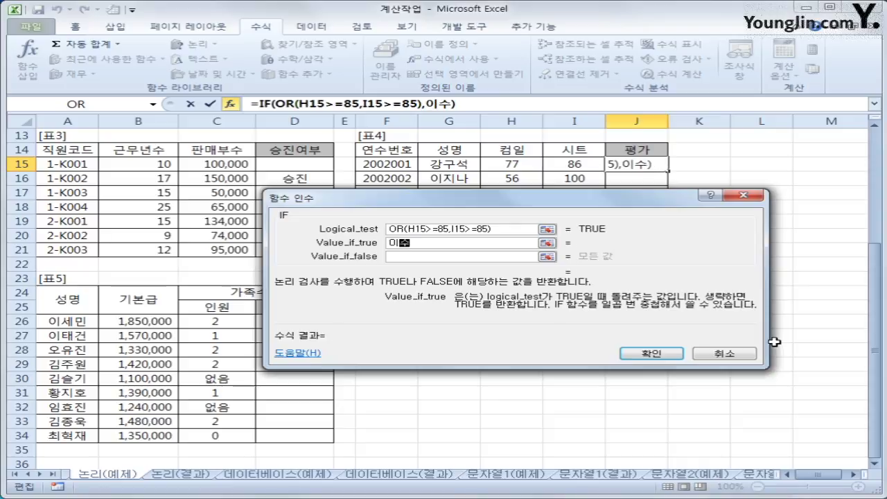
key("Tab")
type("\"\"")
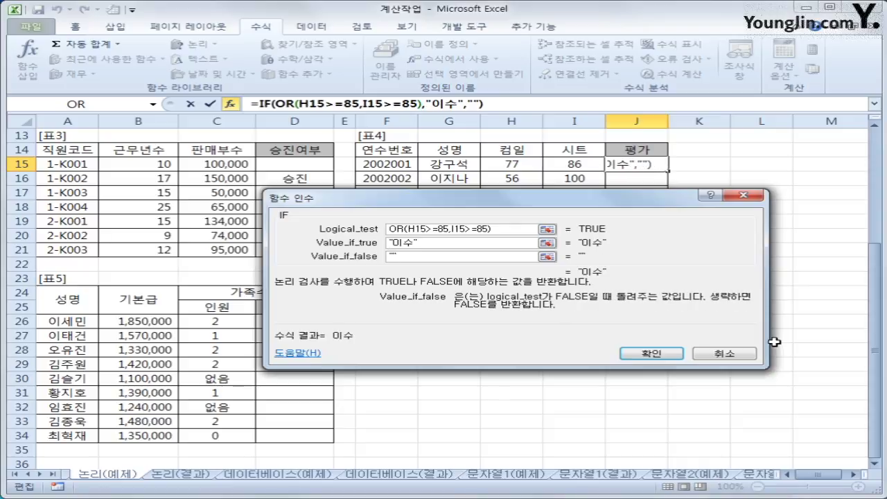
left_click(671, 356)
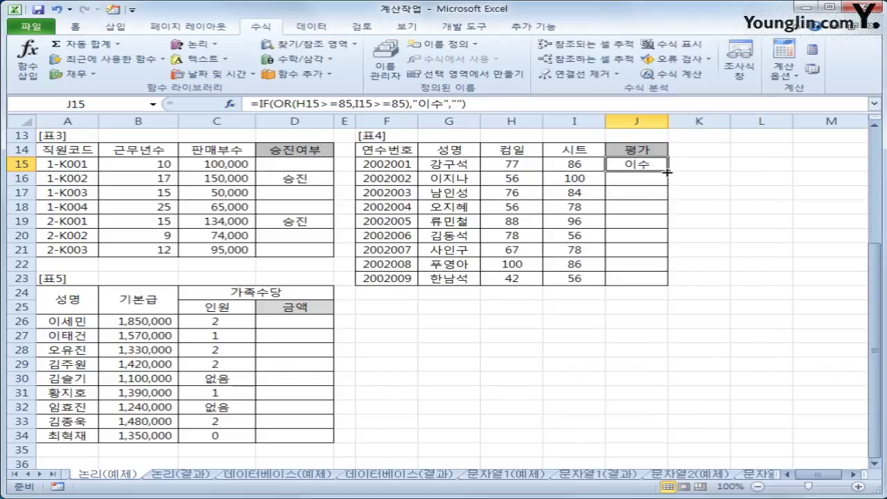
double_click(669, 170)
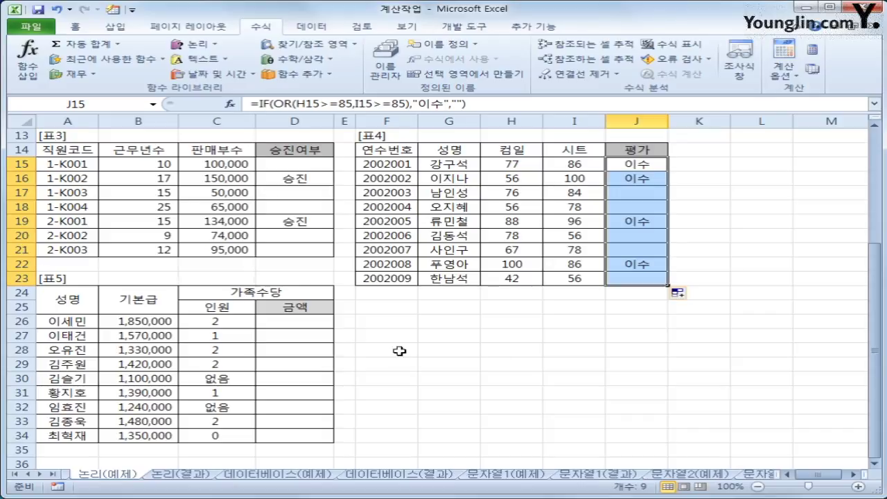
Enter =C26*100000 in D26 of 표5 and fill the formula down to D34
left_click(311, 323)
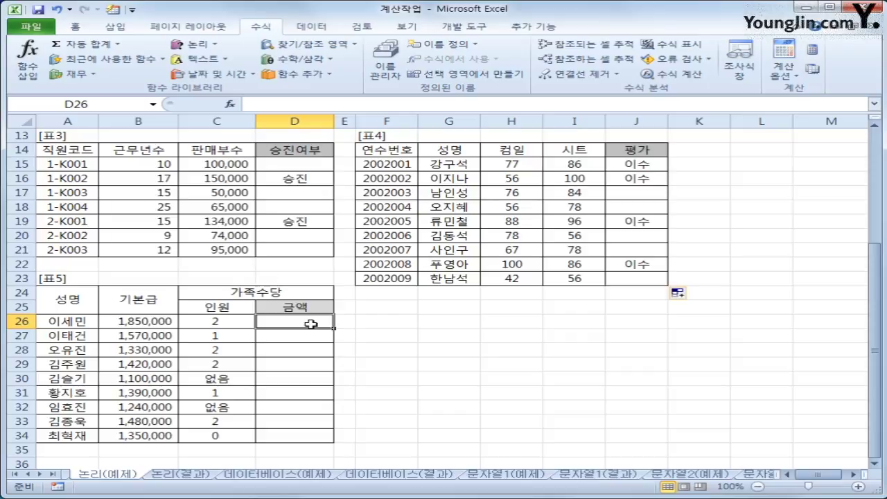
left_click(239, 322)
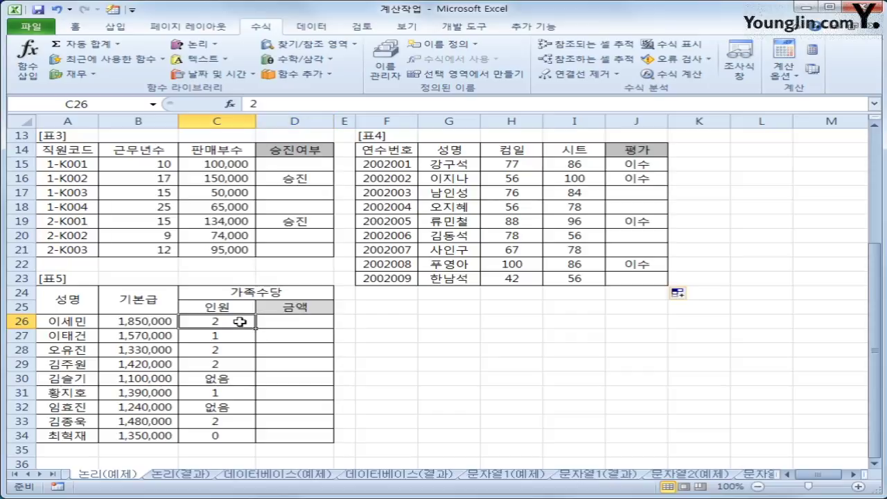
left_click(316, 321)
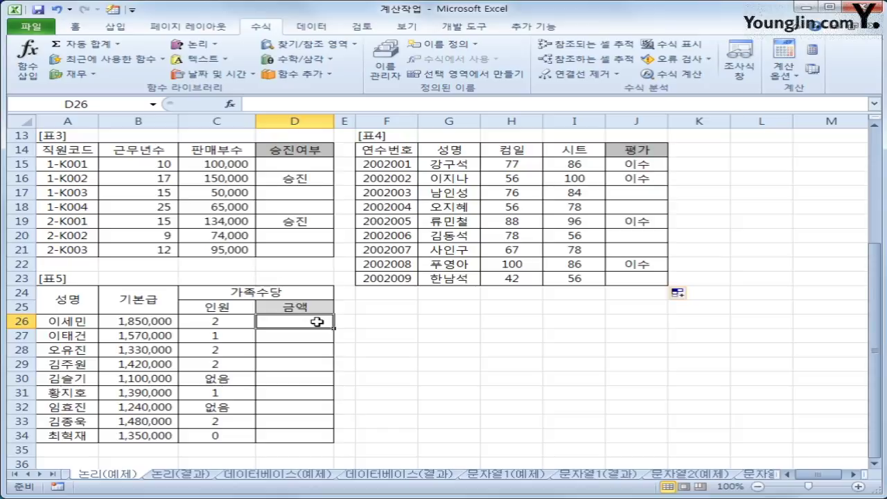
type("=")
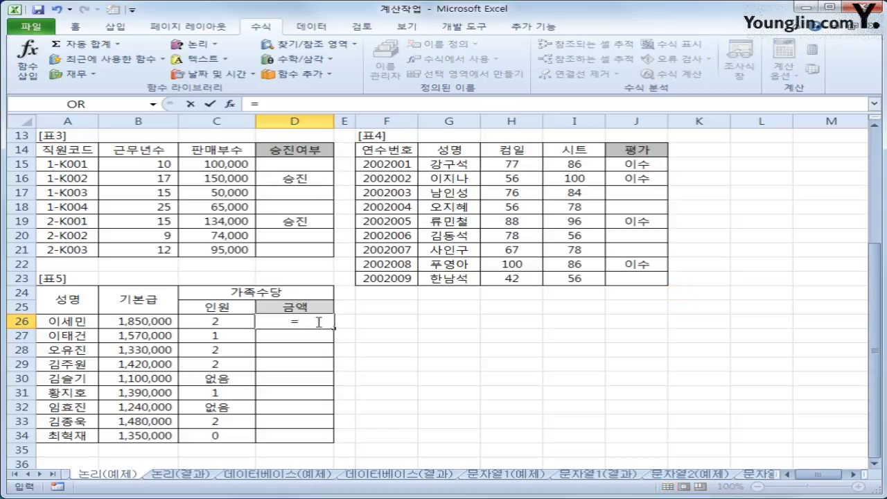
key("Left")
type("*10000")
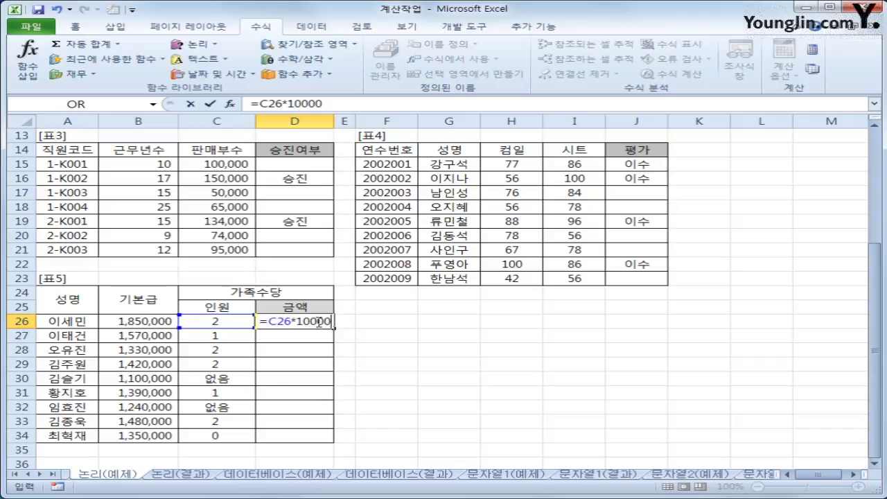
key("Return")
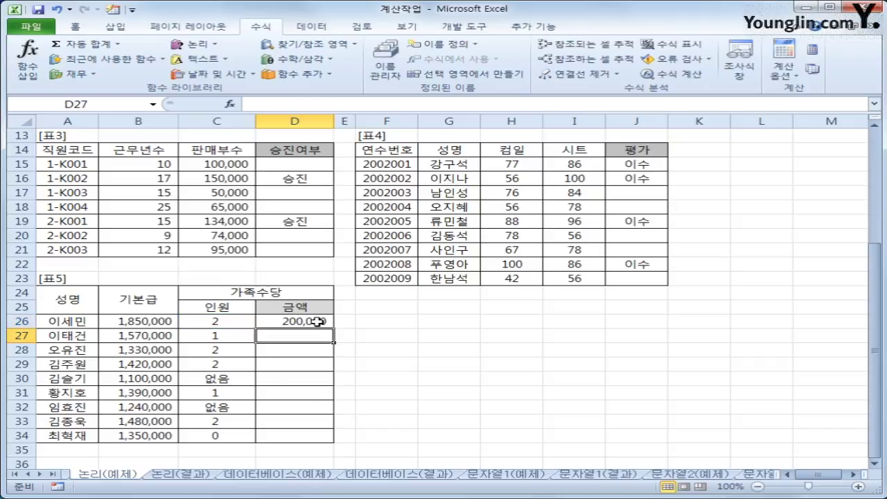
left_click(317, 322)
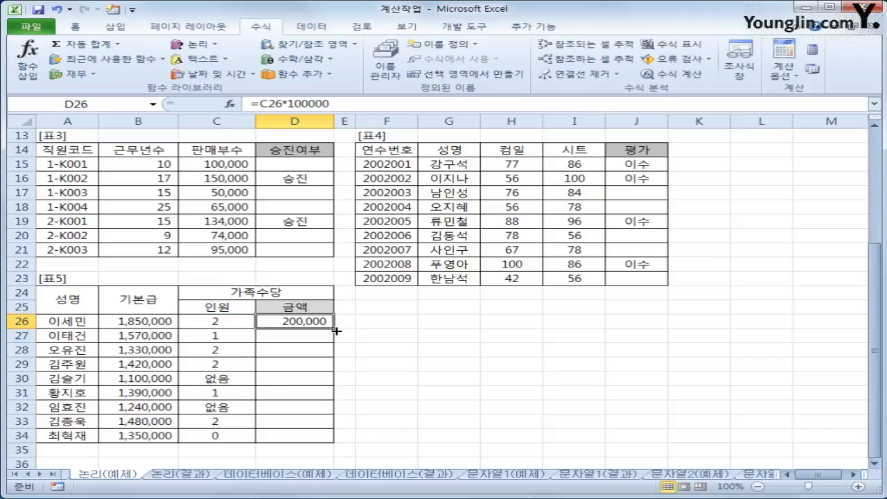
left_click_drag(333, 328, 333, 449)
Inspect the allowance amounts in the rows marked 없음, and clear the formulas from D26:D34
left_click(216, 407)
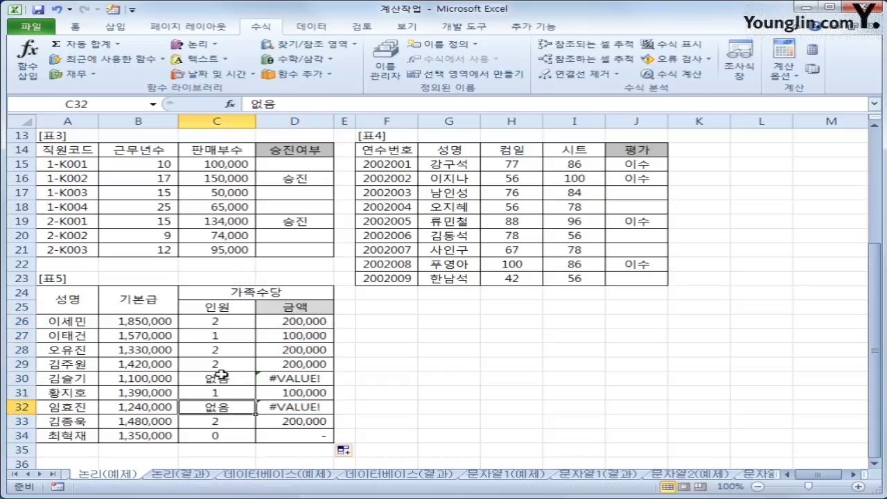
left_click(220, 376)
left_click(306, 378)
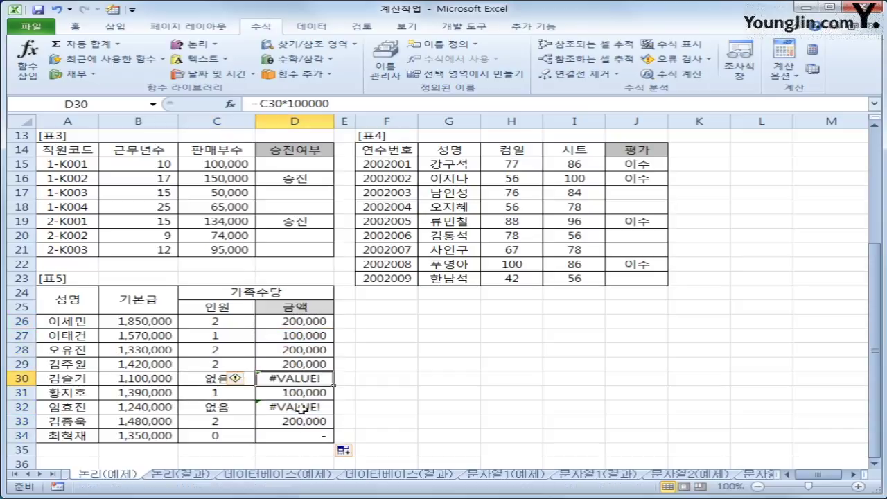
left_click(297, 420)
left_click(297, 410)
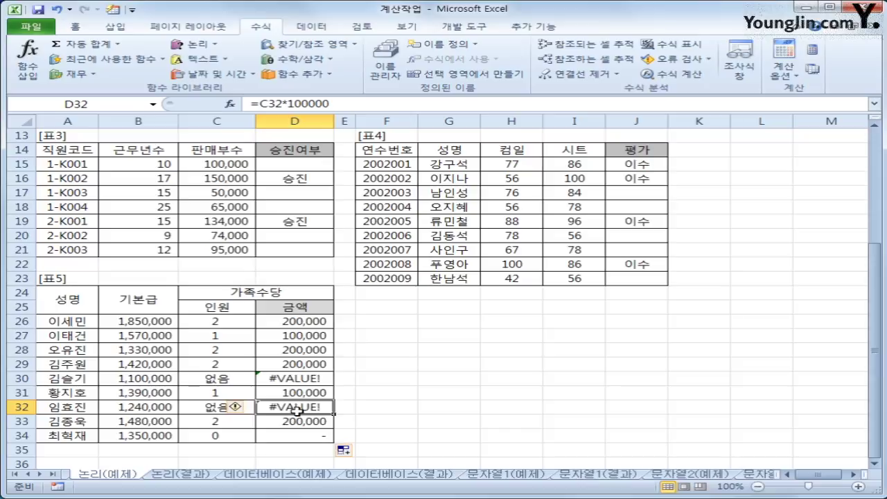
left_click_drag(298, 322, 316, 411)
key("Delete")
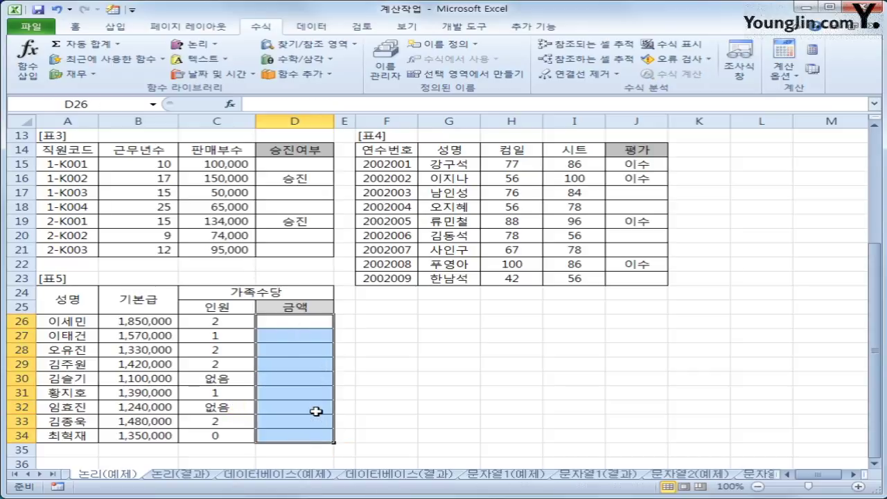
left_click(282, 326)
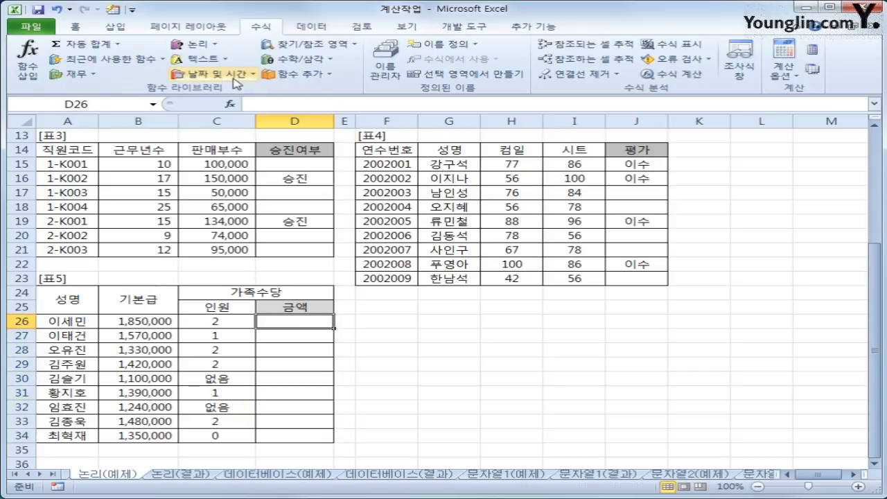
Start an IFERROR function in D26 of 표5 with C26*100000 as its value argument
left_click(198, 43)
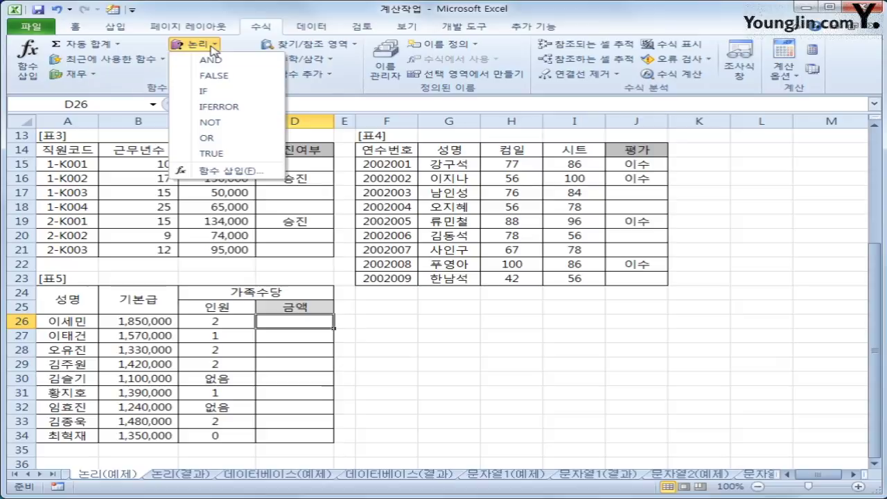
left_click(220, 107)
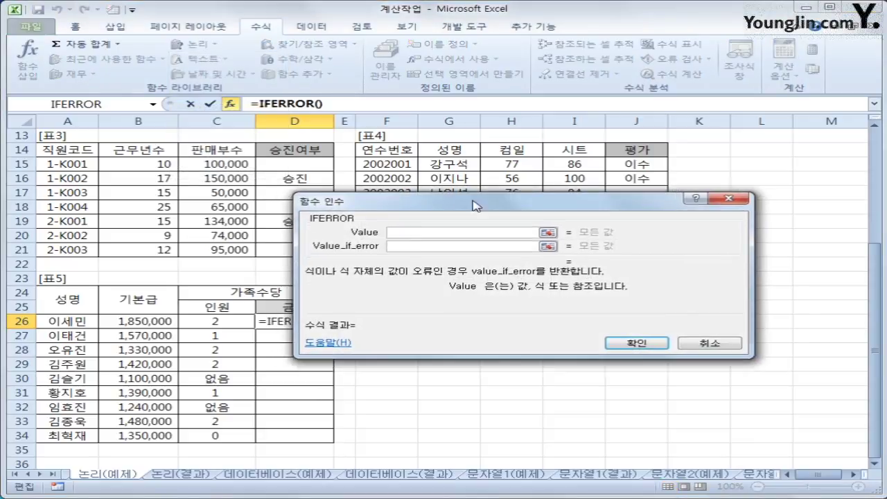
left_click_drag(473, 205, 526, 152)
left_click(217, 322)
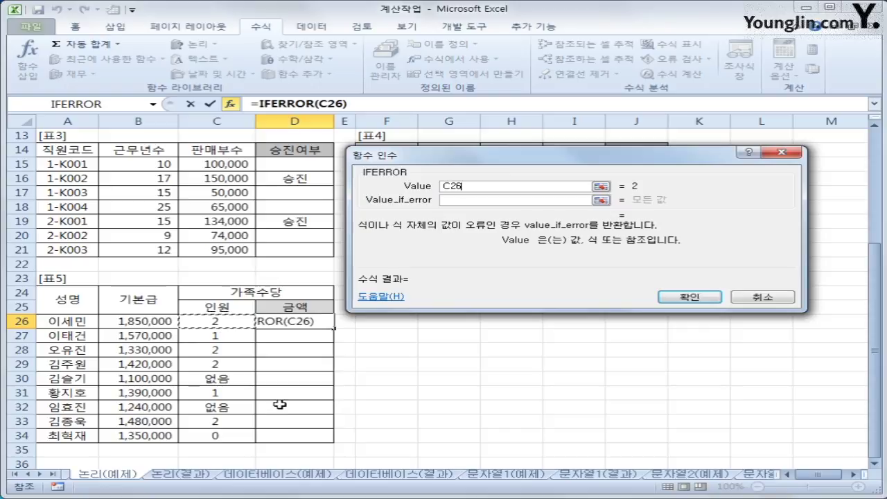
type("*10000")
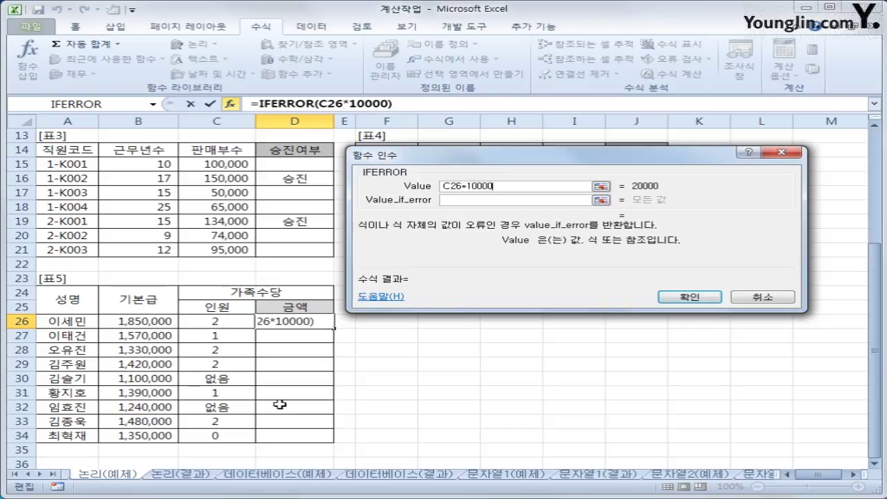
type("0")
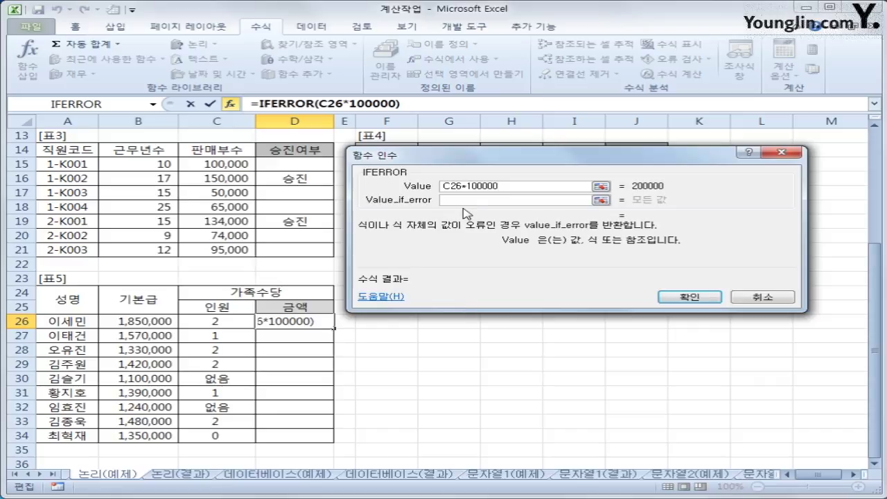
Complete the IFERROR in D26 with "입력오류" as the error value, and fill the formula down to D34
left_click(466, 200)
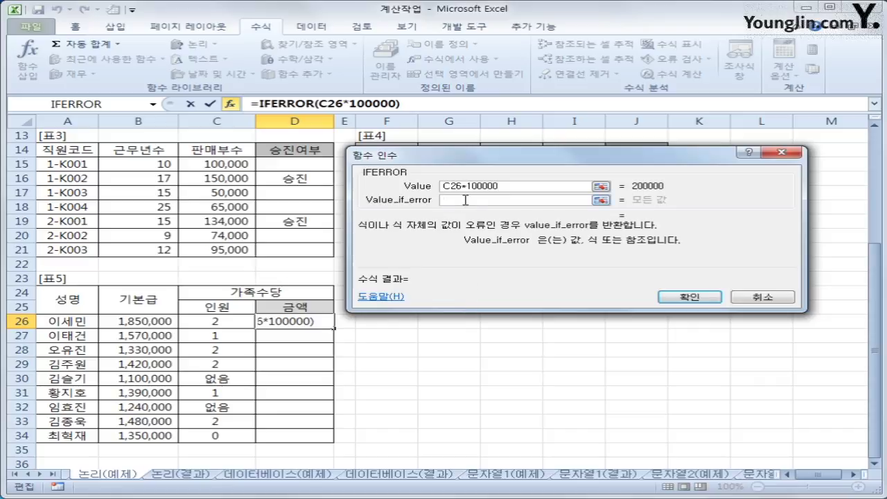
type("입력오")
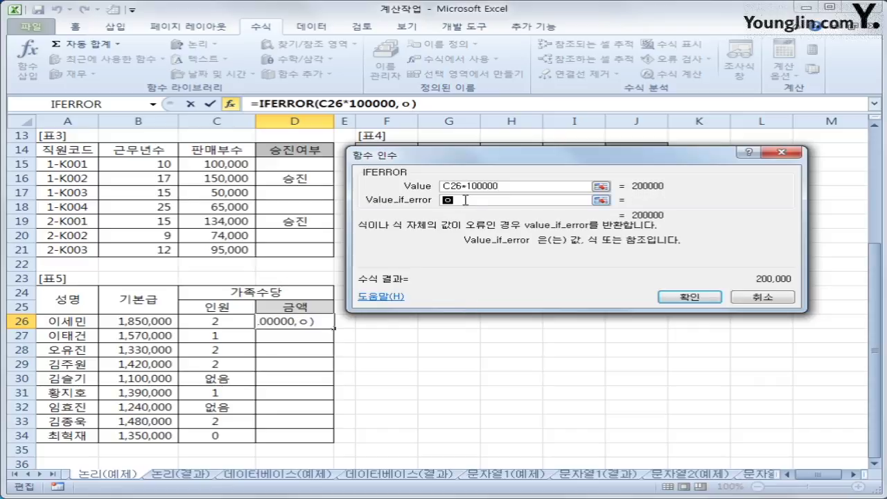
type("류")
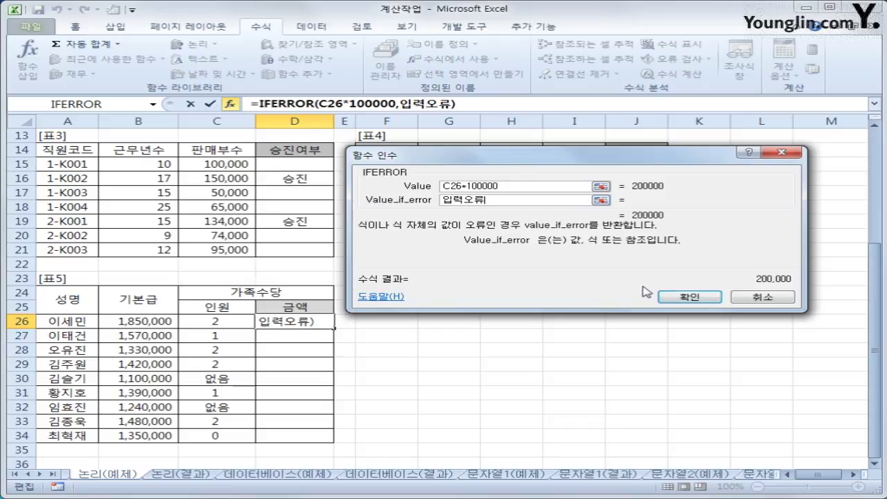
left_click(690, 296)
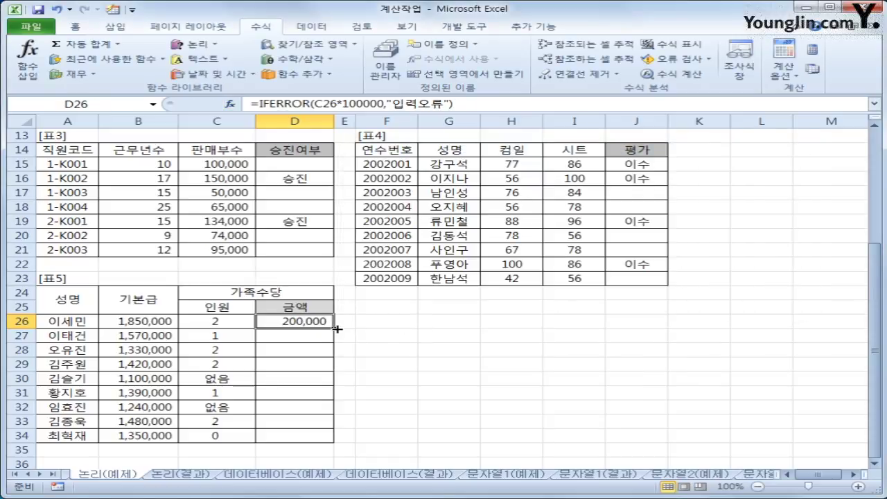
double_click(334, 329)
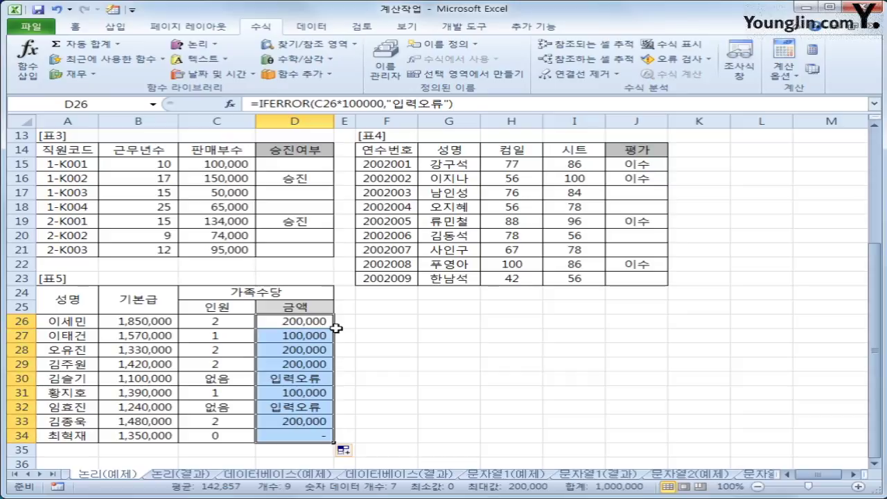